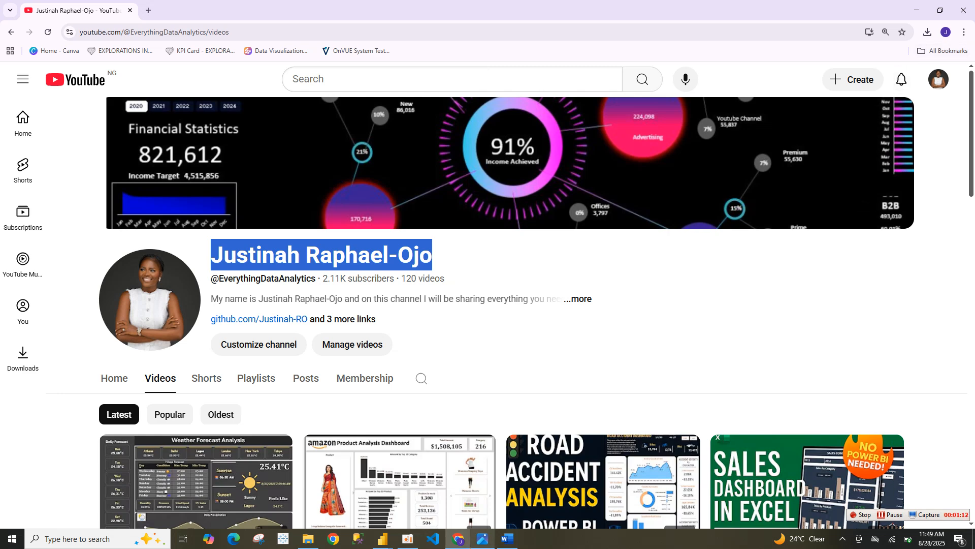
Step: Switch to the Power Query Editor, close it without applying the query changes, and dismiss the pending-changes notice in Power BI Desktop
click(483, 538)
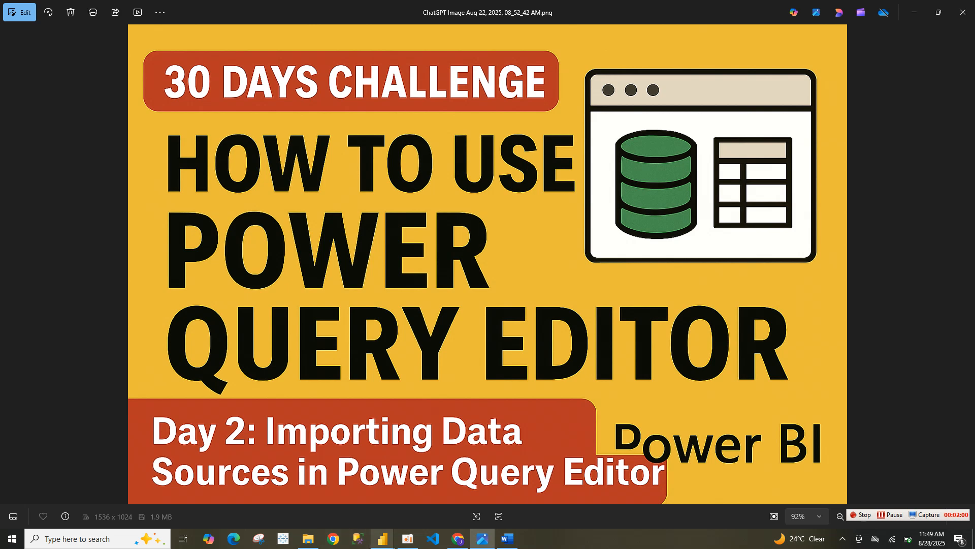
mouse_move(383, 538)
click(437, 490)
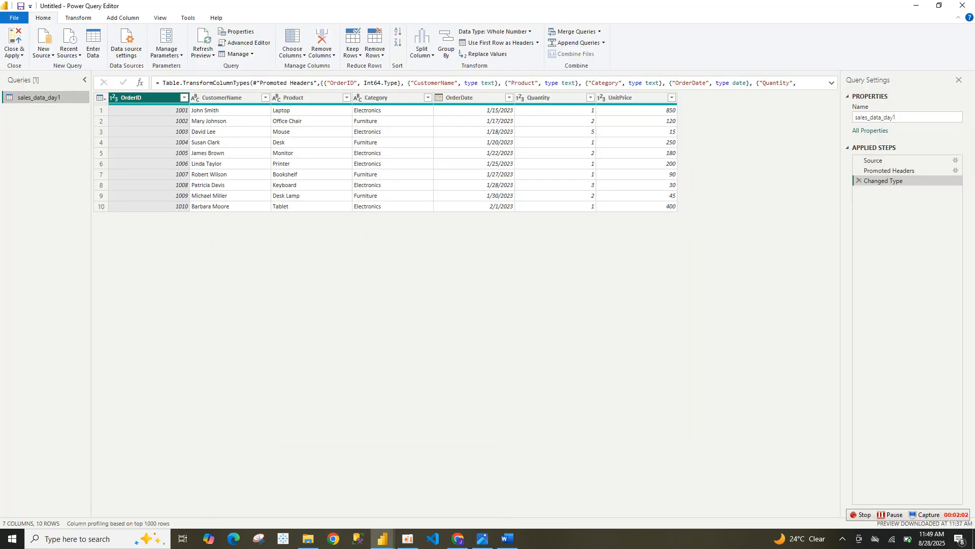
click(14, 53)
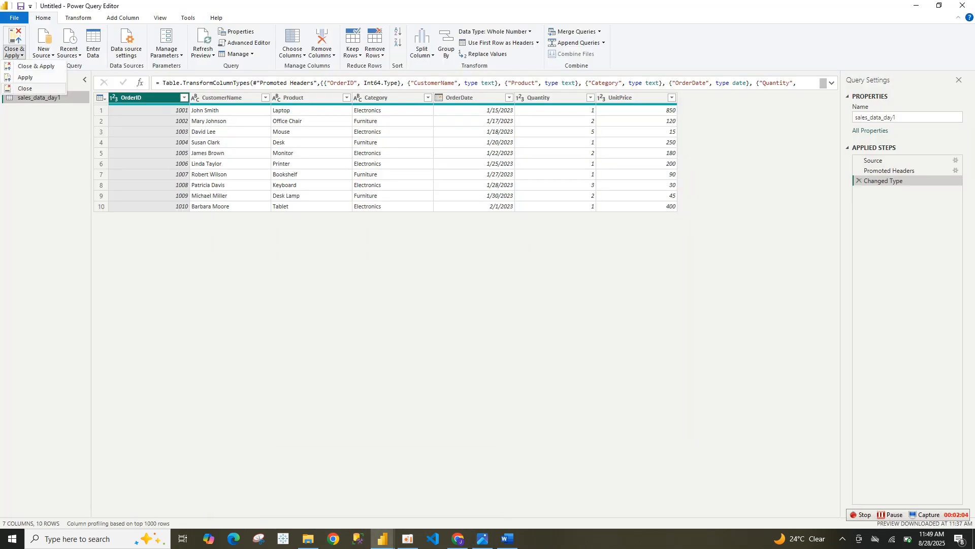
click(24, 89)
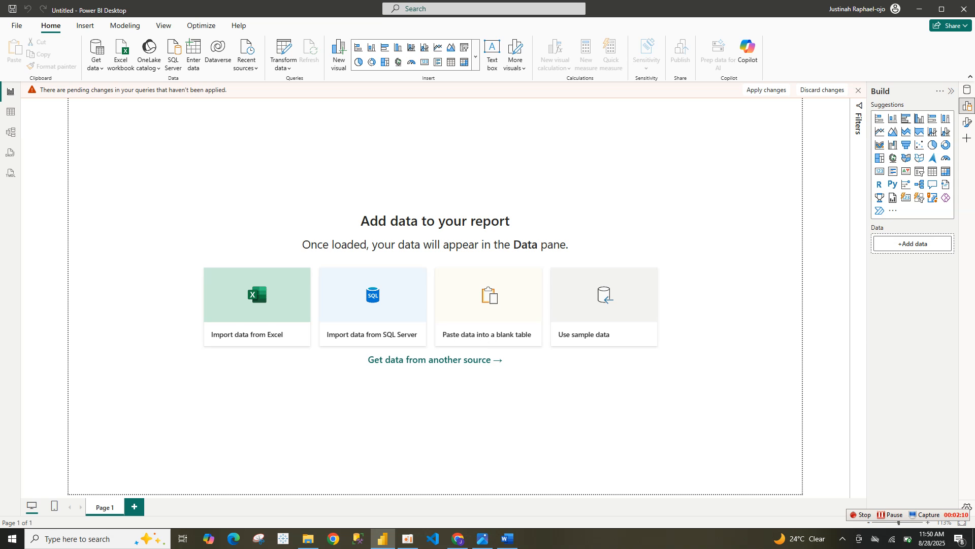
click(858, 89)
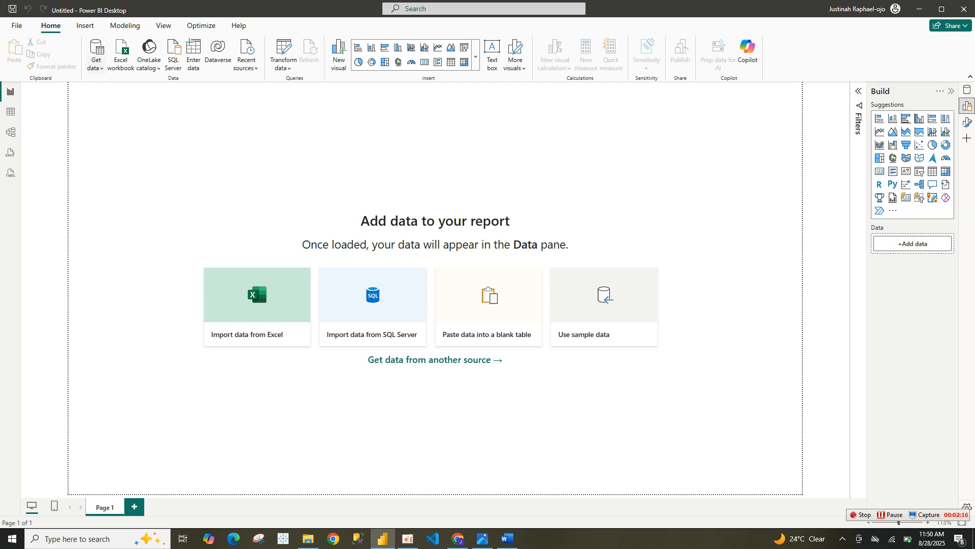
Step: Look over the common data sources and browse the full Get Data connector list
click(96, 61)
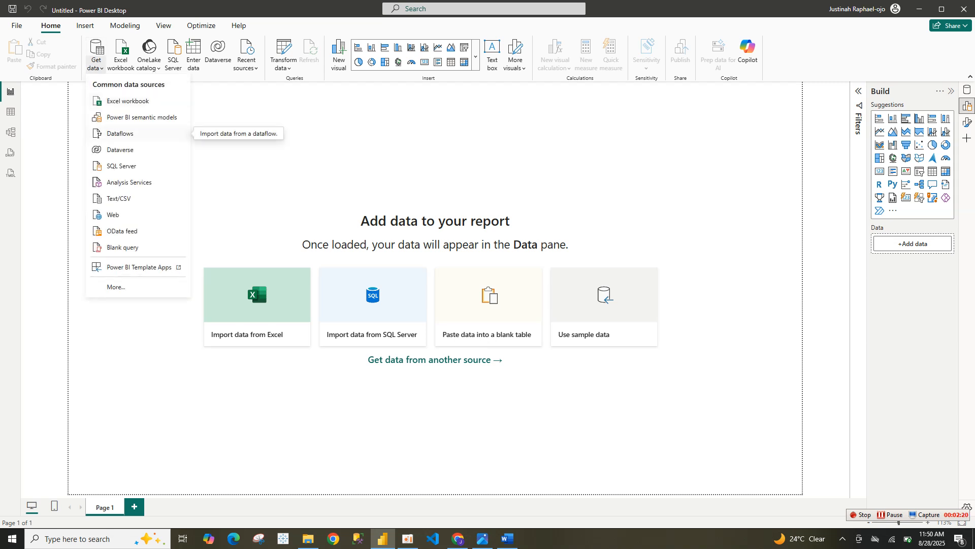
key(Escape)
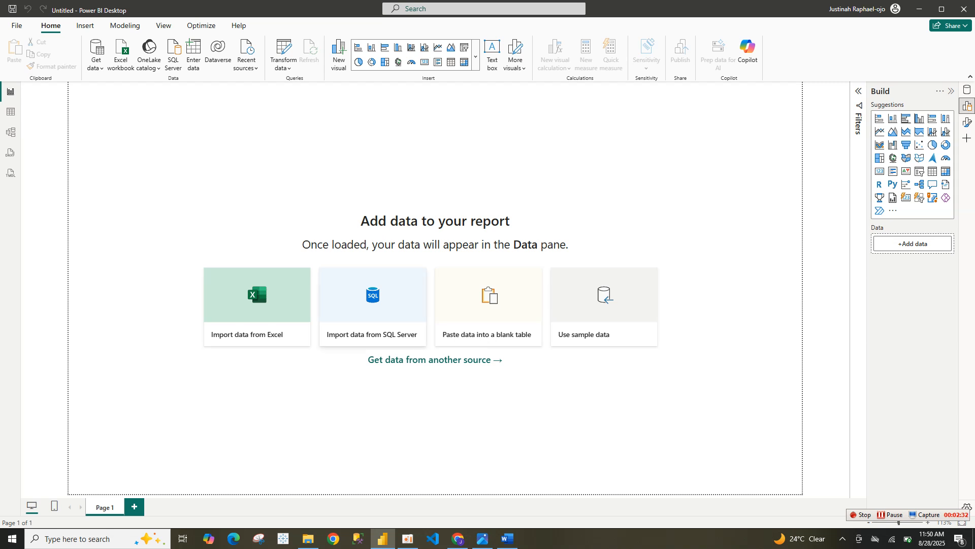
click(96, 64)
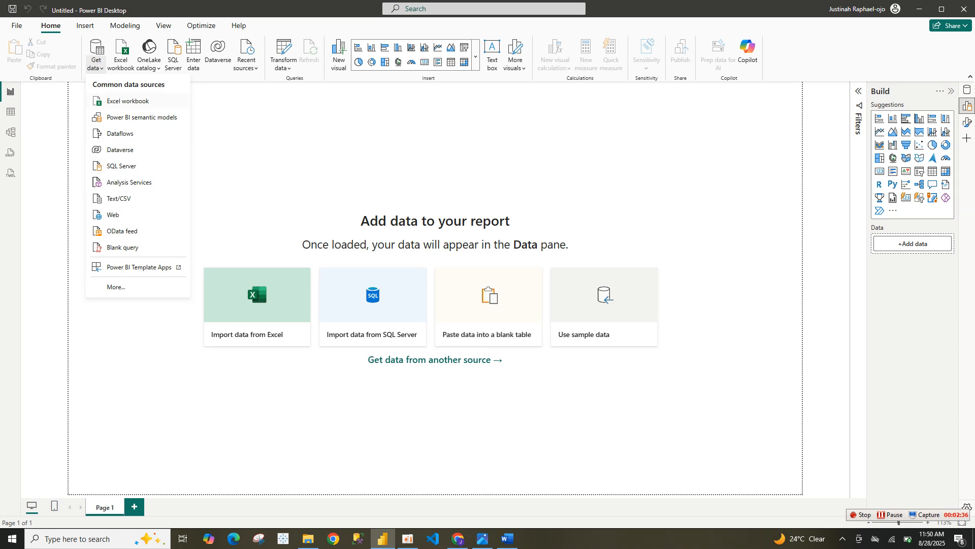
click(115, 286)
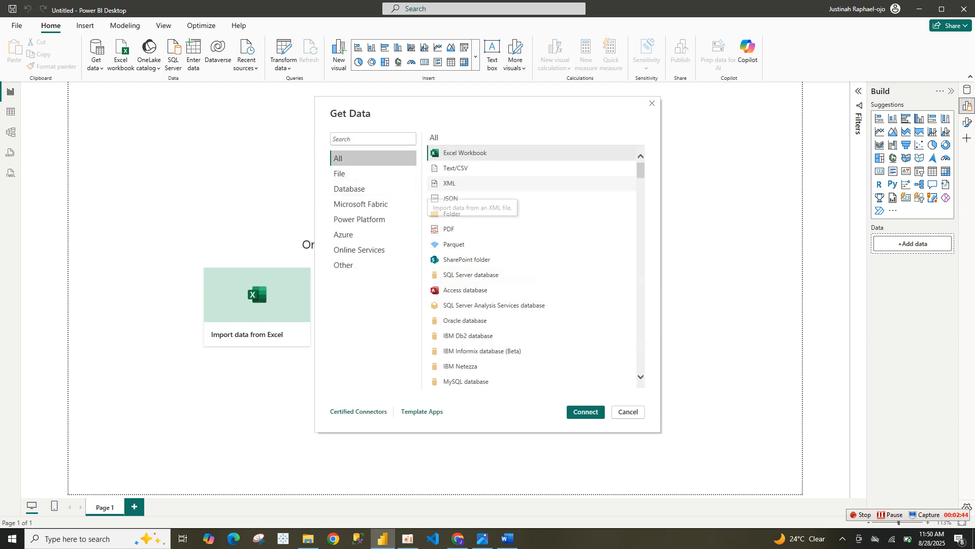
scroll(641, 176, down, 3)
scroll(534, 264, down, 20)
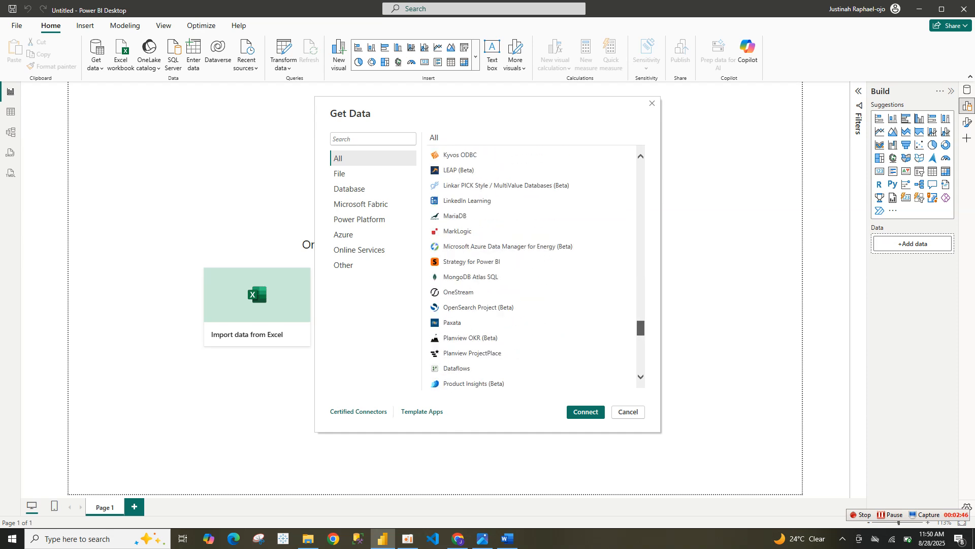
scroll(534, 264, up, 20)
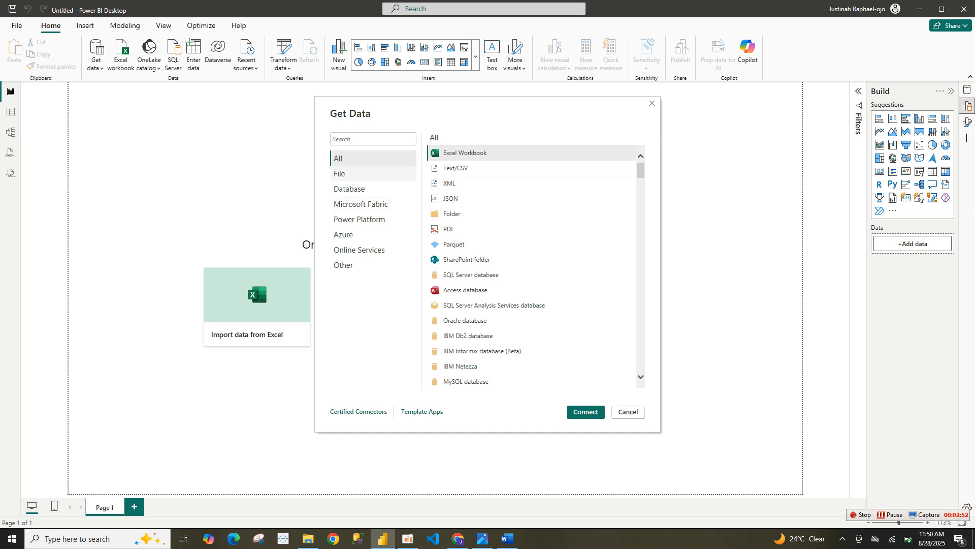
Step: Examine the connectors in the File, Database, Microsoft Fabric, Power Platform, Azure, Online Services and Other categories, returning to File
click(356, 173)
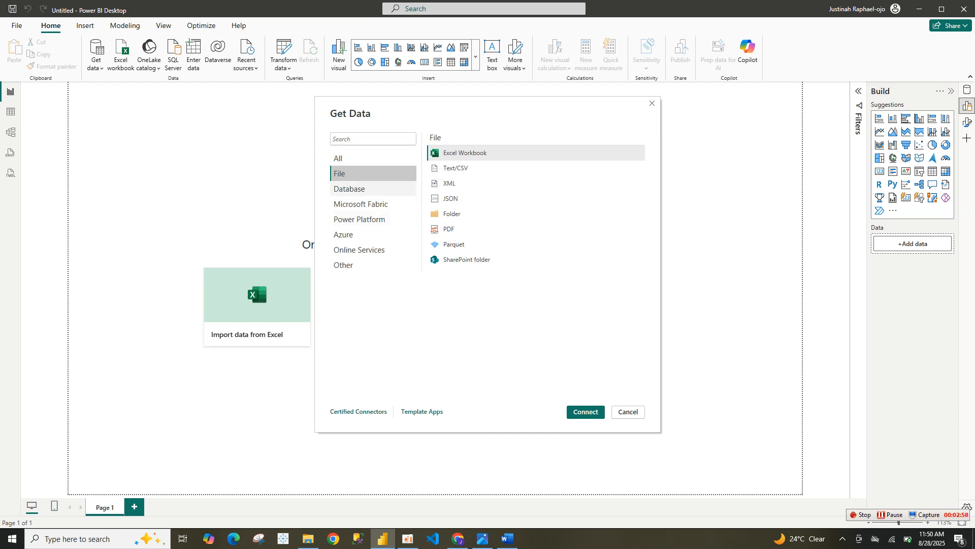
click(356, 189)
mouse_move(641, 199)
mouse_down()
mouse_move(640, 333)
mouse_move(640, 200)
mouse_up()
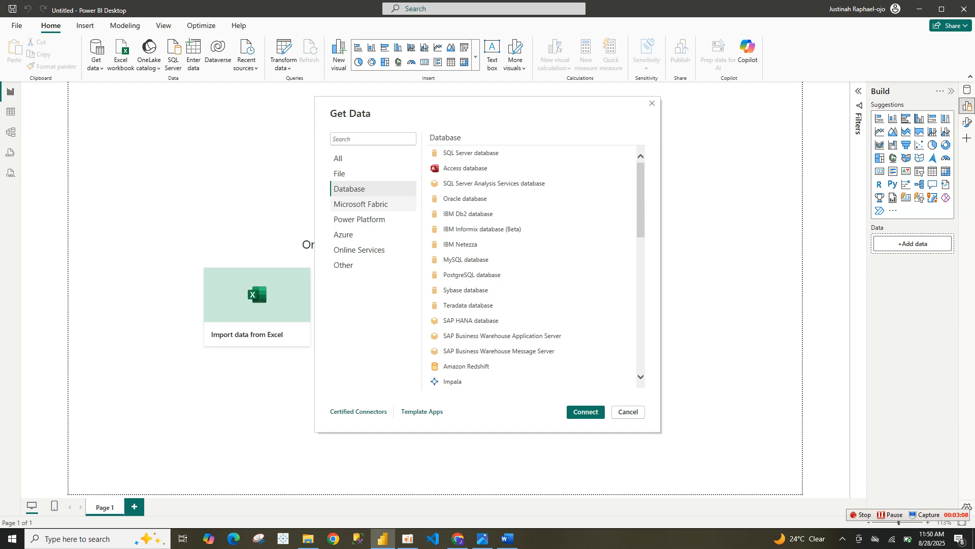
click(360, 203)
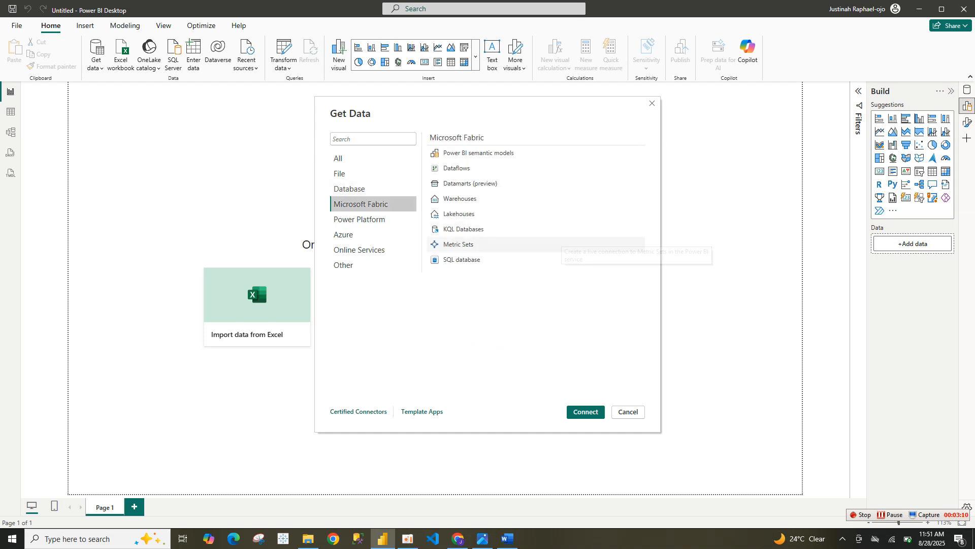
click(359, 219)
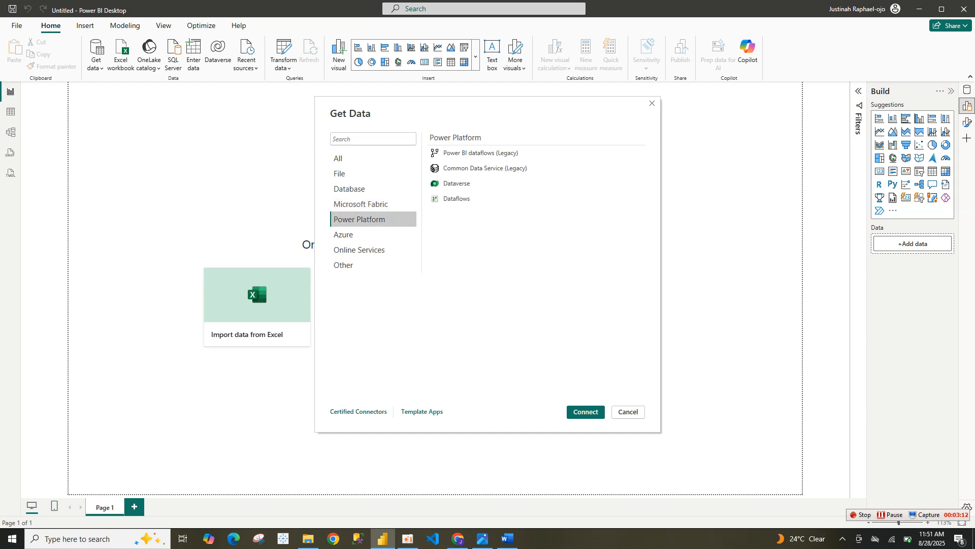
click(344, 234)
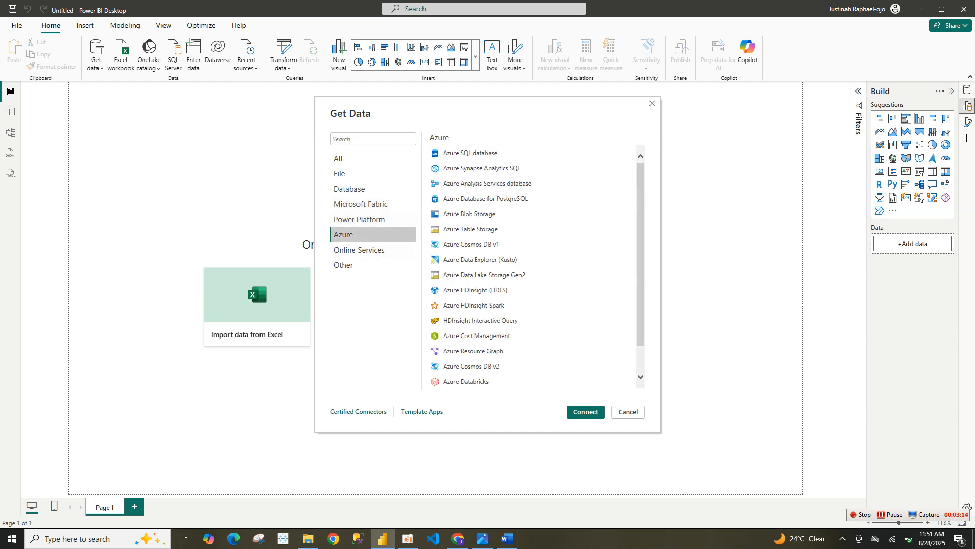
click(359, 249)
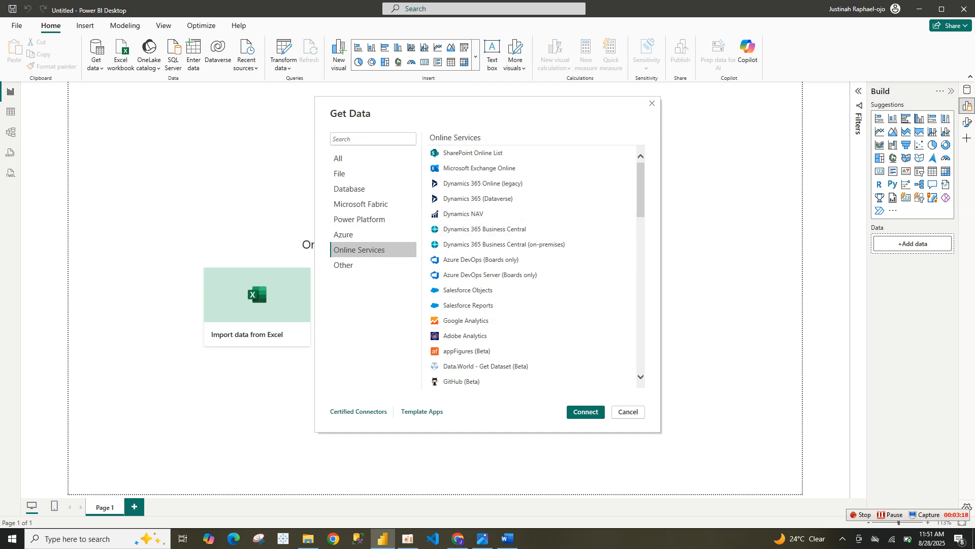
click(343, 264)
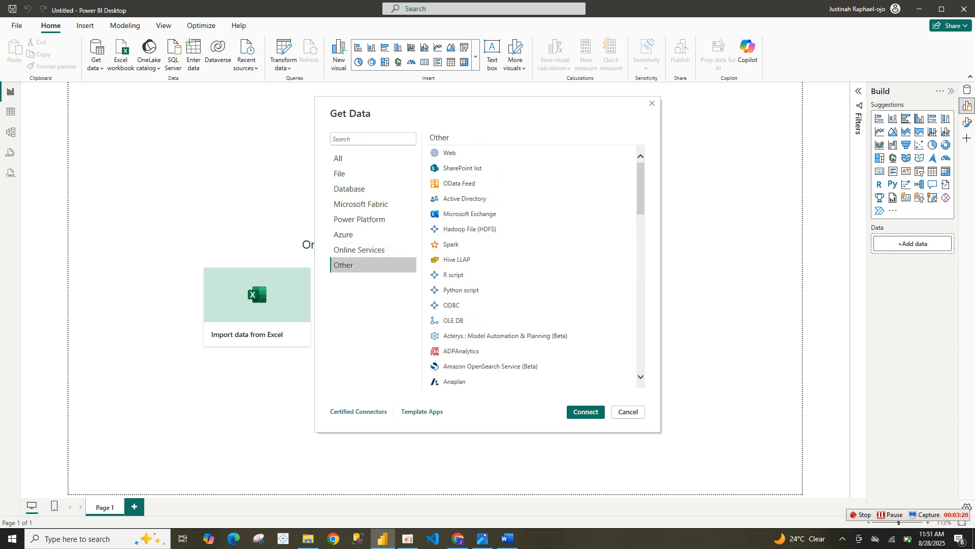
click(339, 173)
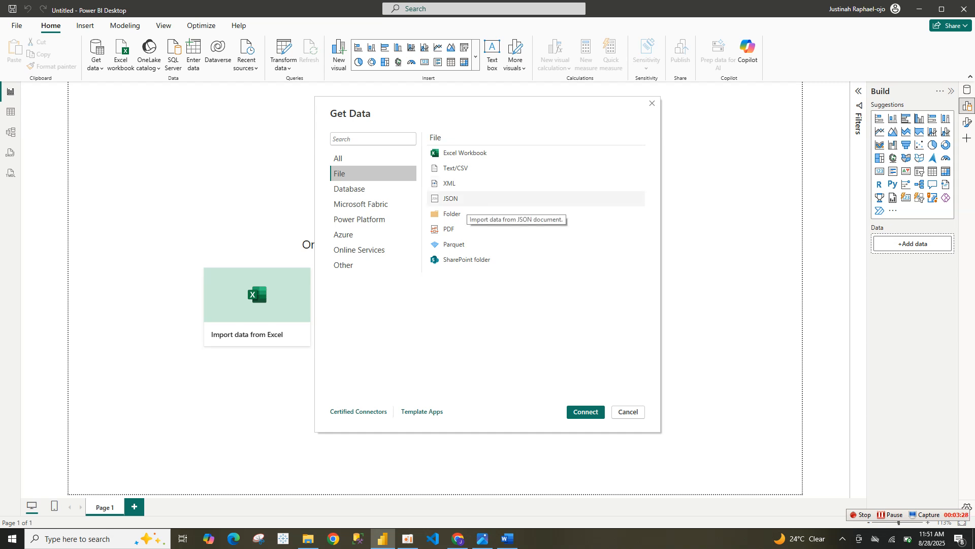
click(465, 153)
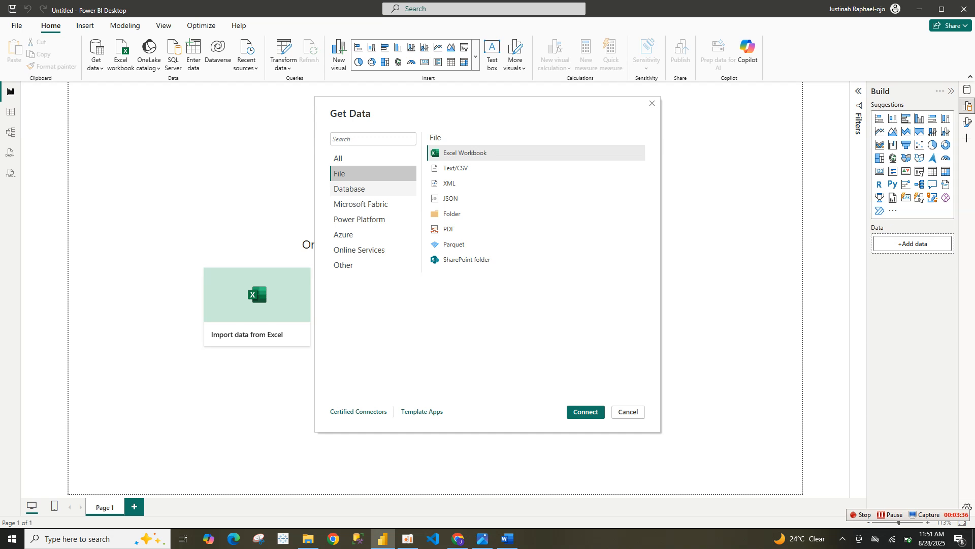
click(350, 189)
click(339, 173)
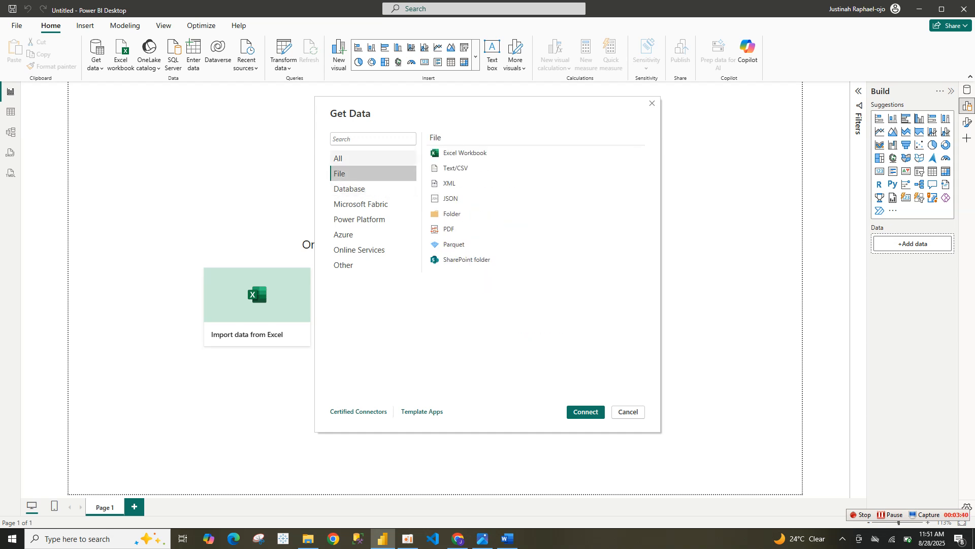
Step: Choose Text/CSV among all the connectors and connect to browse for a source file
click(338, 158)
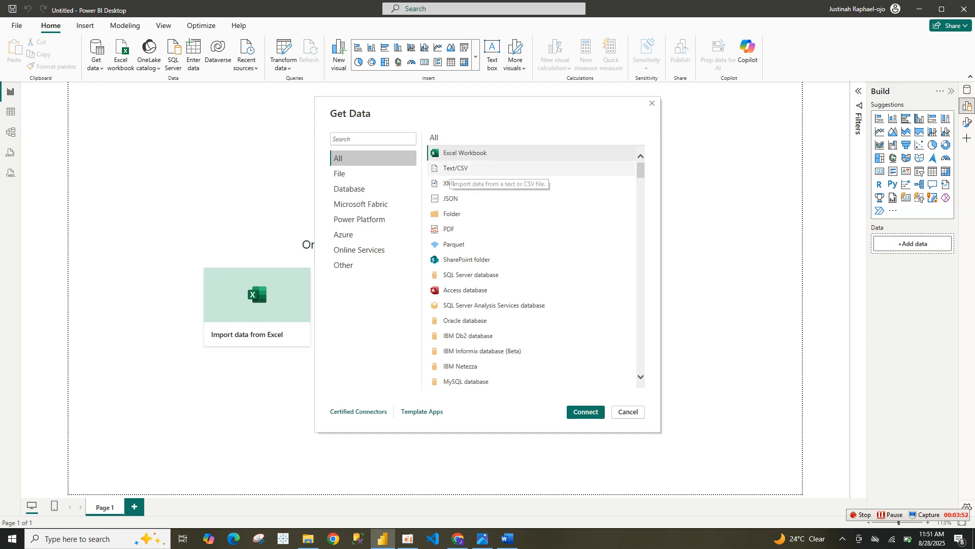
click(451, 168)
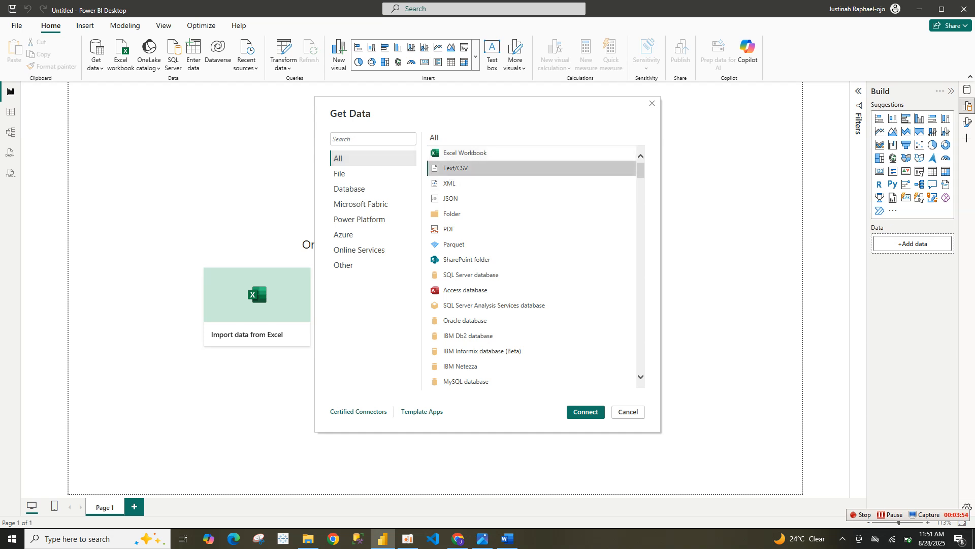
key(Return)
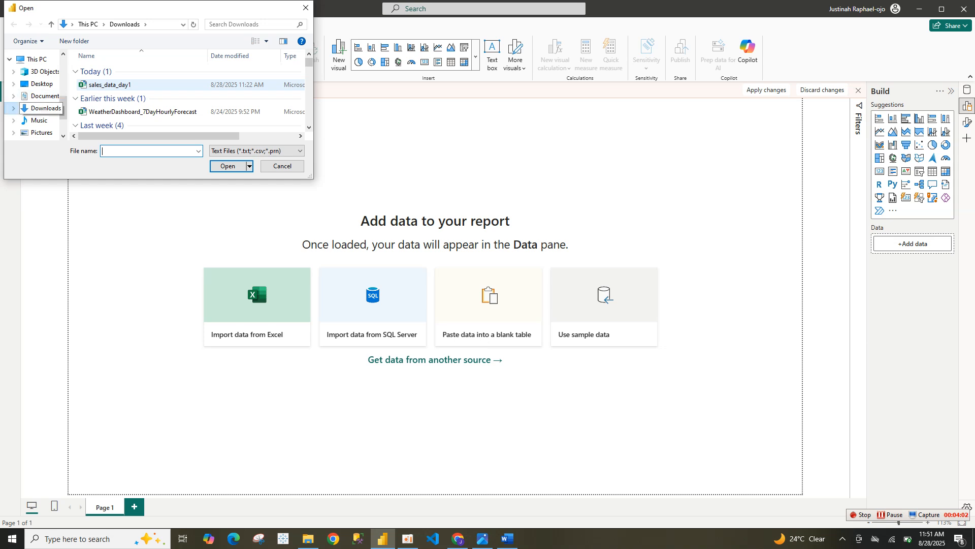
Step: Open sales_data_day2 from the BI "day 2" folder under Desktop, MATERIAL, Youtube, and send it to the Power Query Editor for transformation
click(42, 83)
double_click(102, 71)
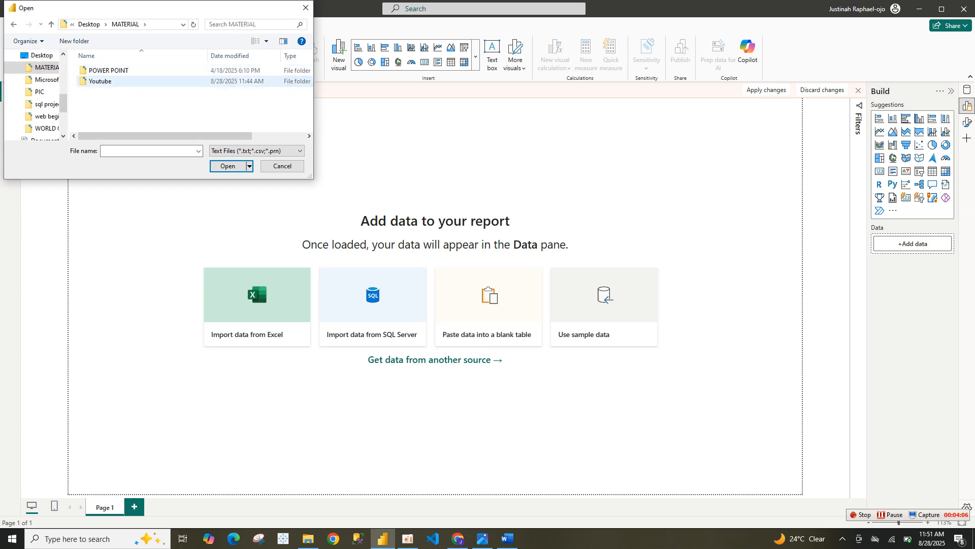
double_click(100, 81)
double_click(102, 70)
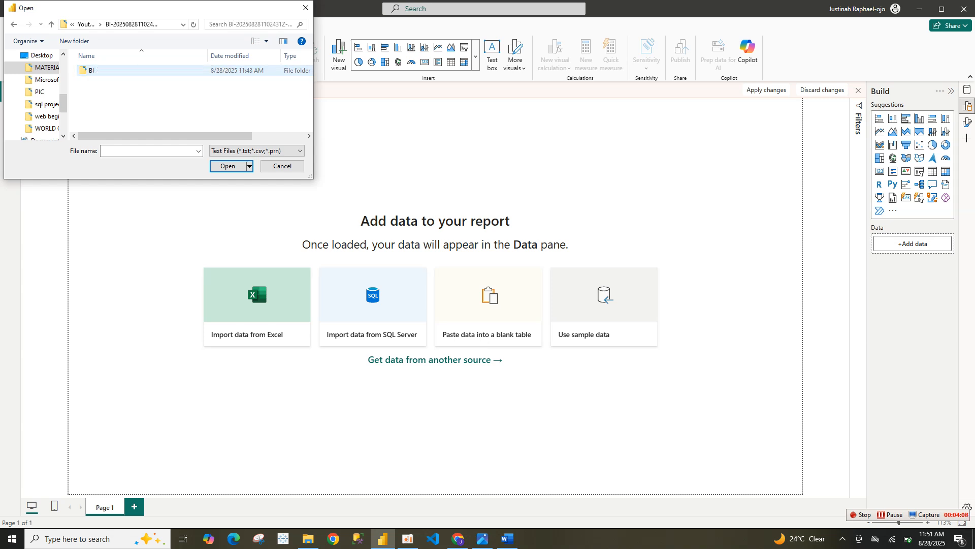
double_click(97, 70)
click(96, 81)
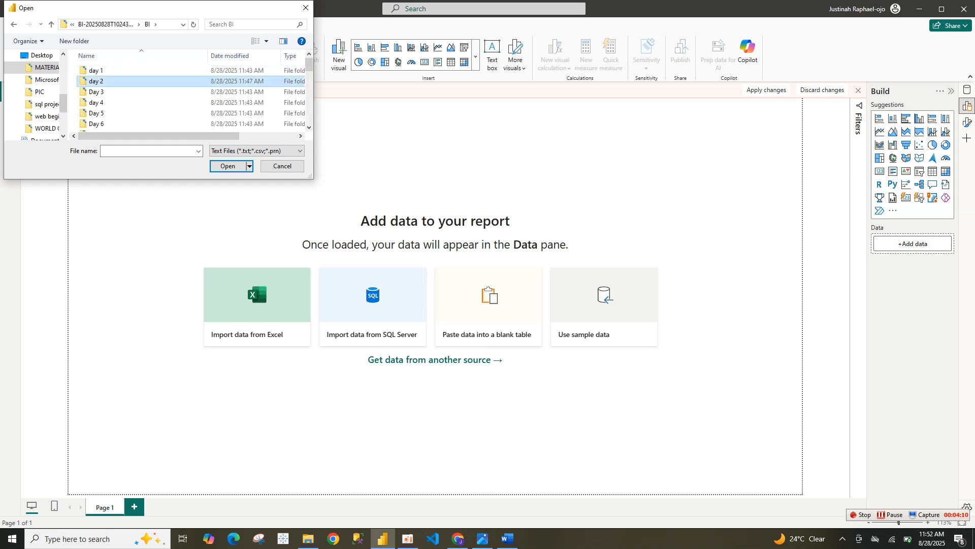
key(Return)
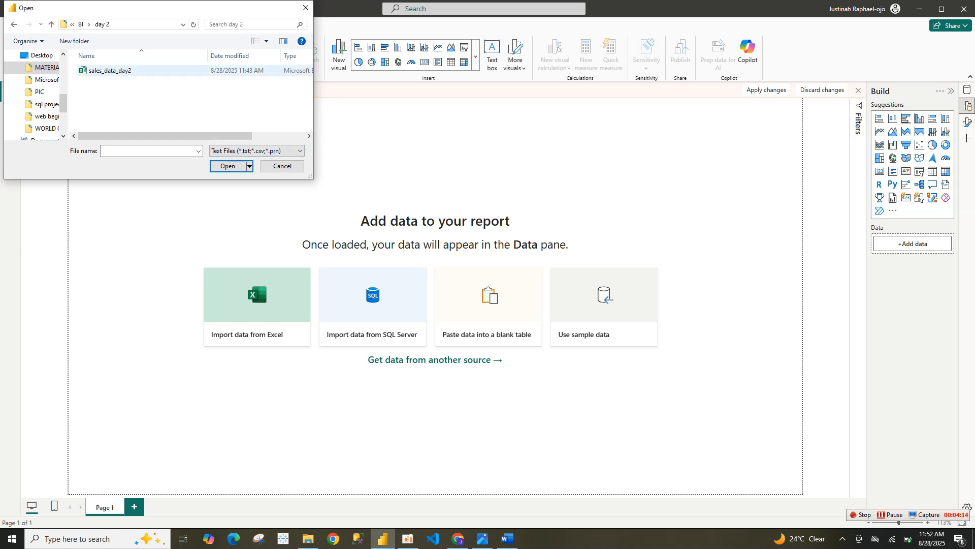
double_click(117, 71)
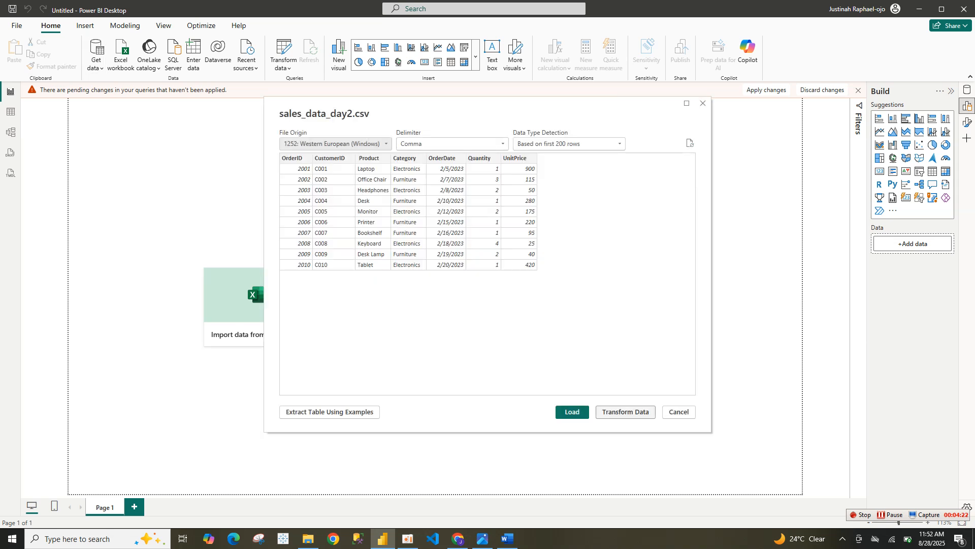
click(625, 411)
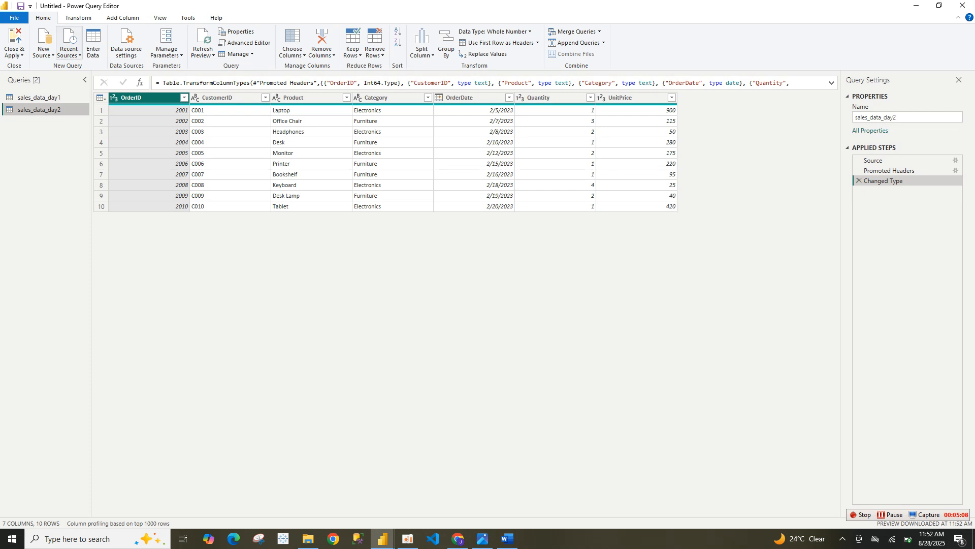
Step: Review the files and folders offered as recent sources for a new query
click(69, 44)
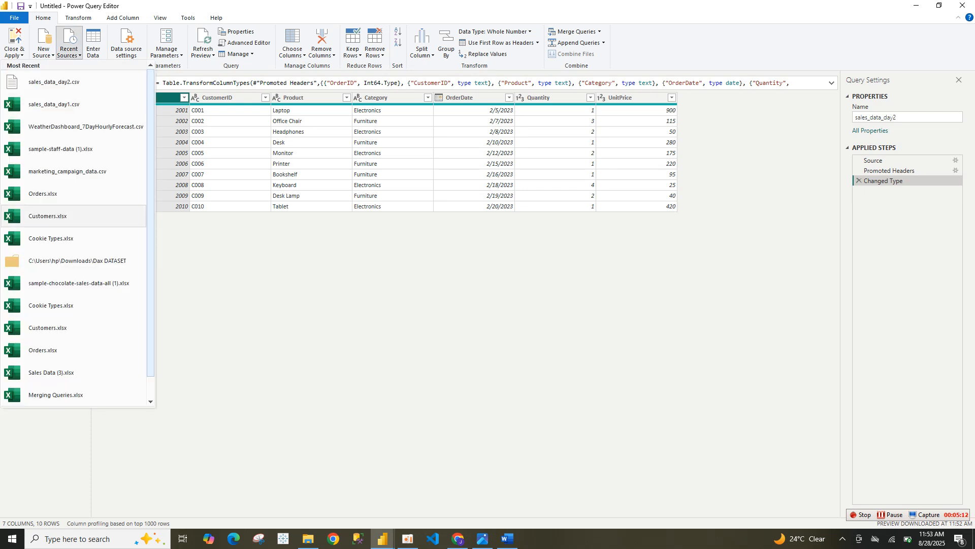
scroll(76, 233, down, 1)
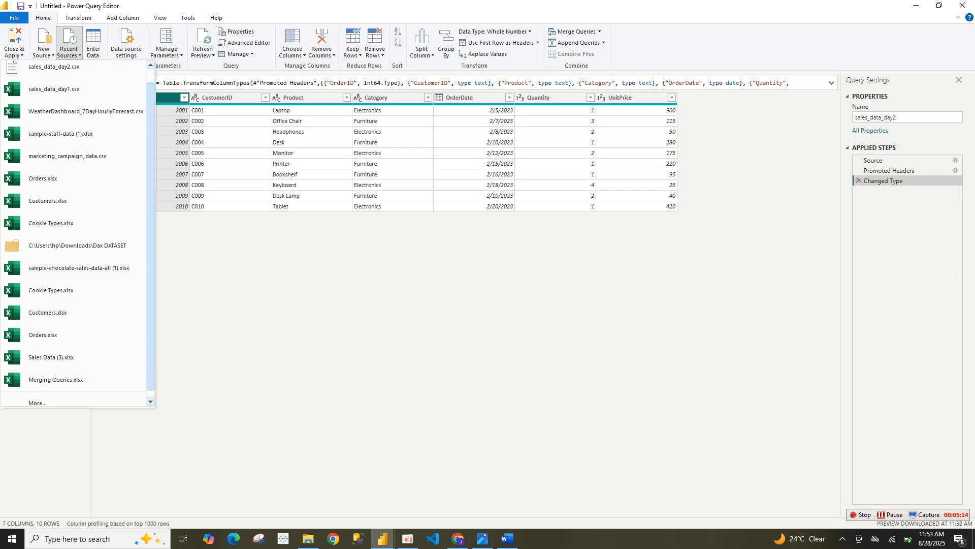
scroll(76, 233, up, 1)
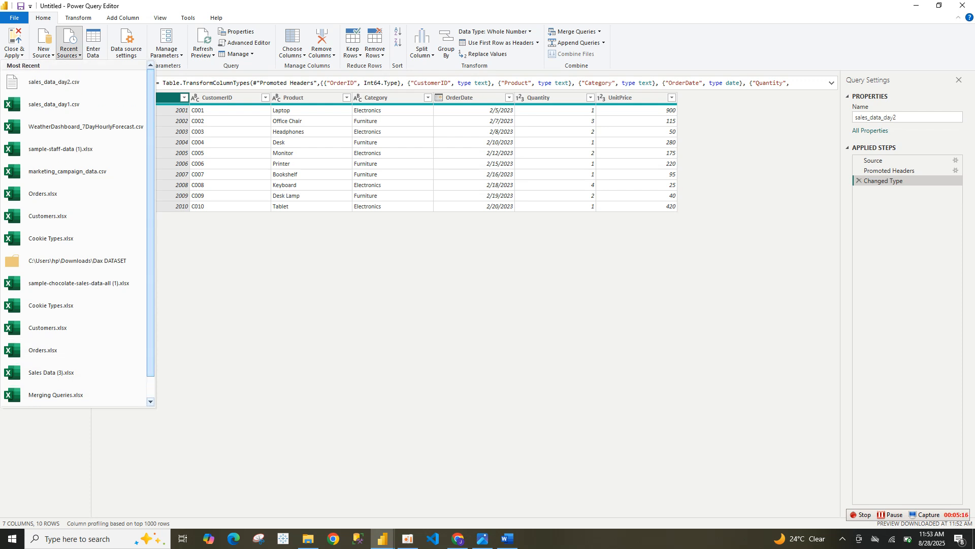
scroll(76, 231, down, 1)
scroll(76, 234, up, 1)
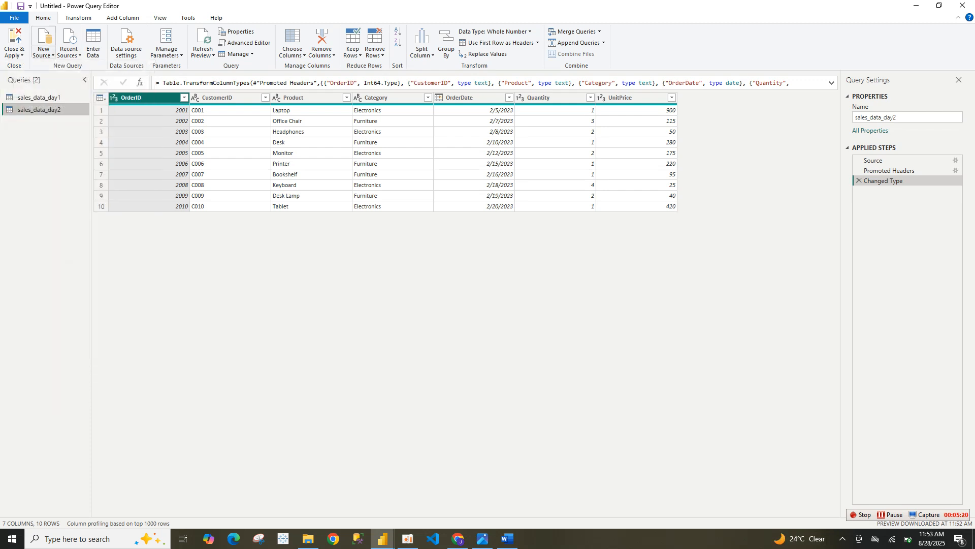
Step: Import the Customers table from the customers_day2 Excel workbook in the "day 2" folder as a new query
click(43, 51)
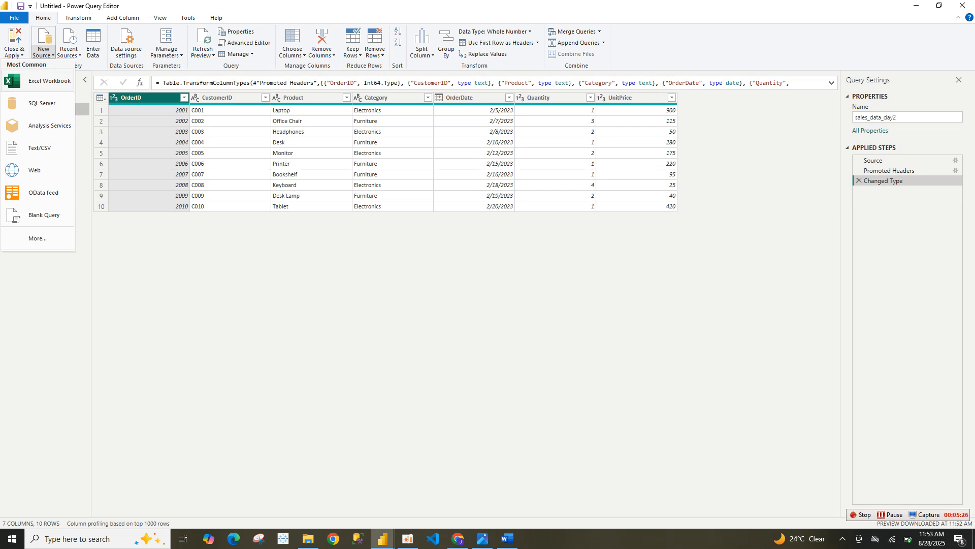
click(48, 81)
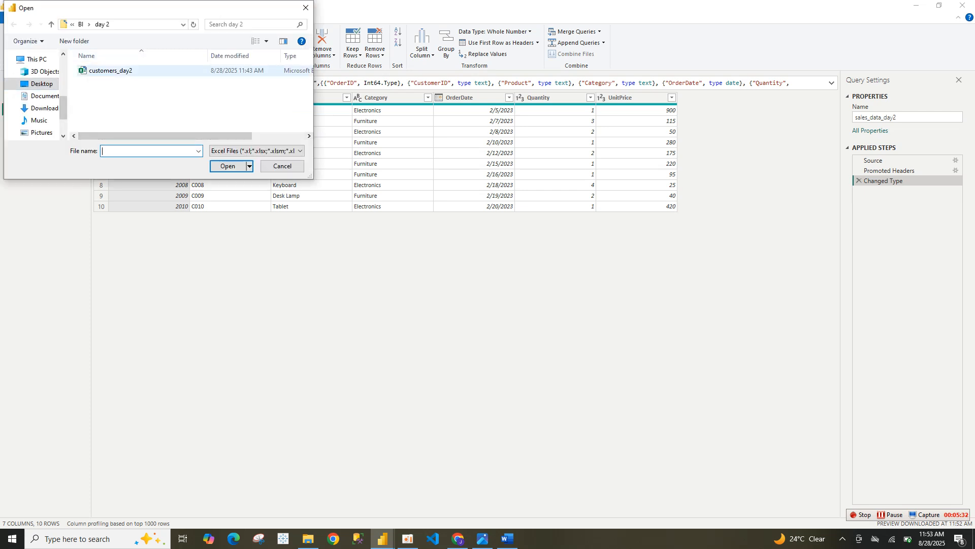
click(108, 71)
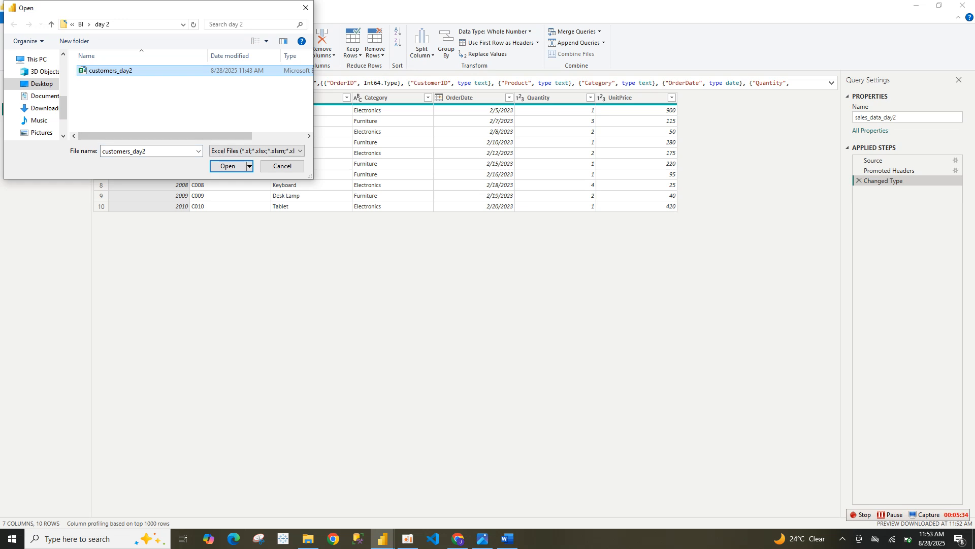
click(228, 166)
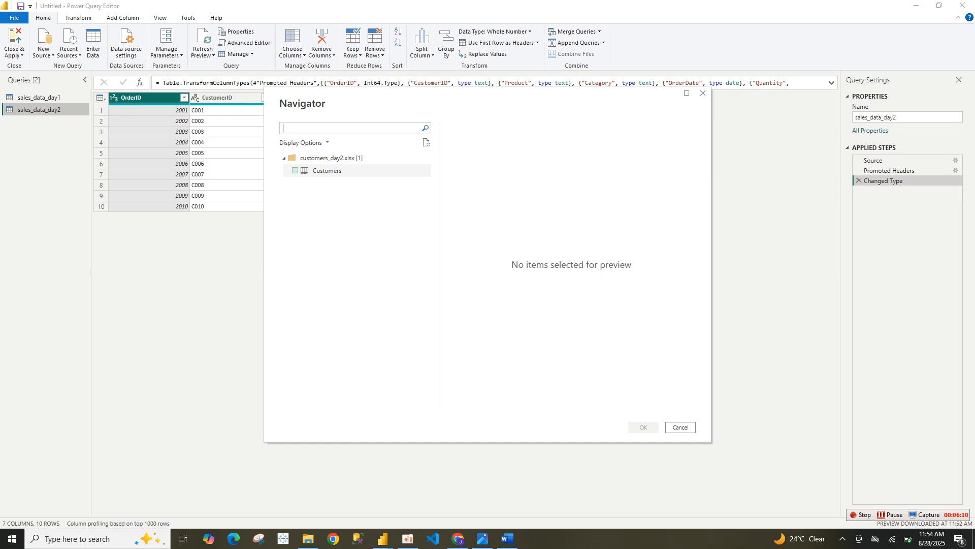
click(327, 171)
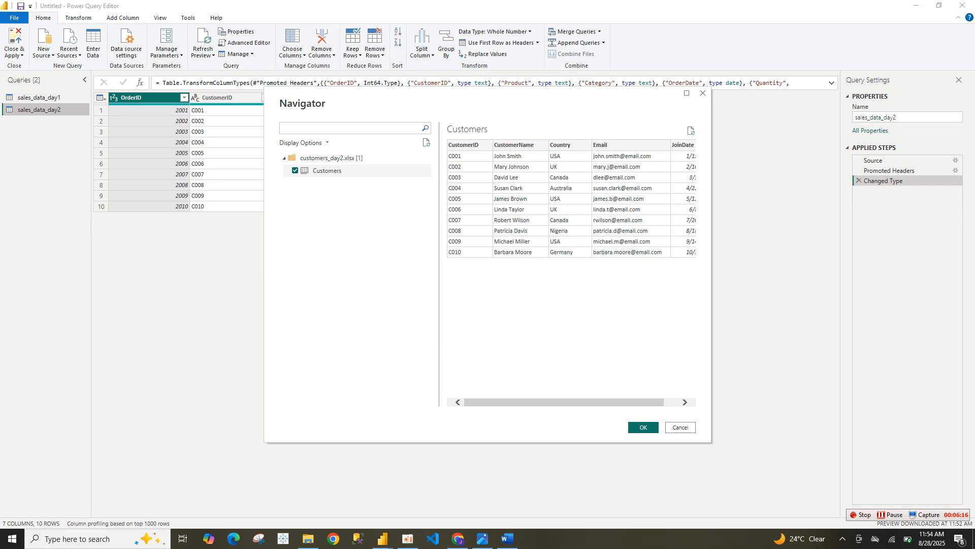
key(alt+Tab)
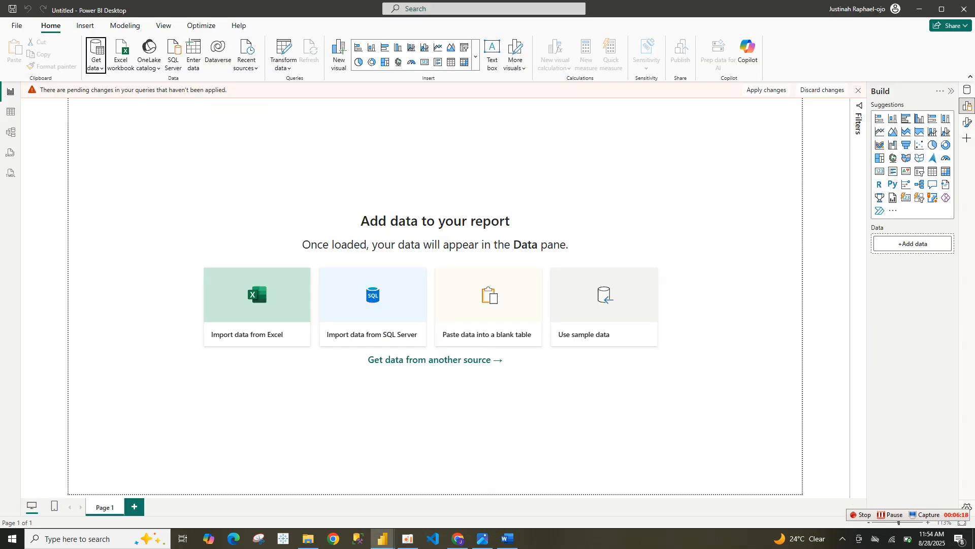
key(alt+Tab)
key(alt+Tab)
key(alt+Tab)
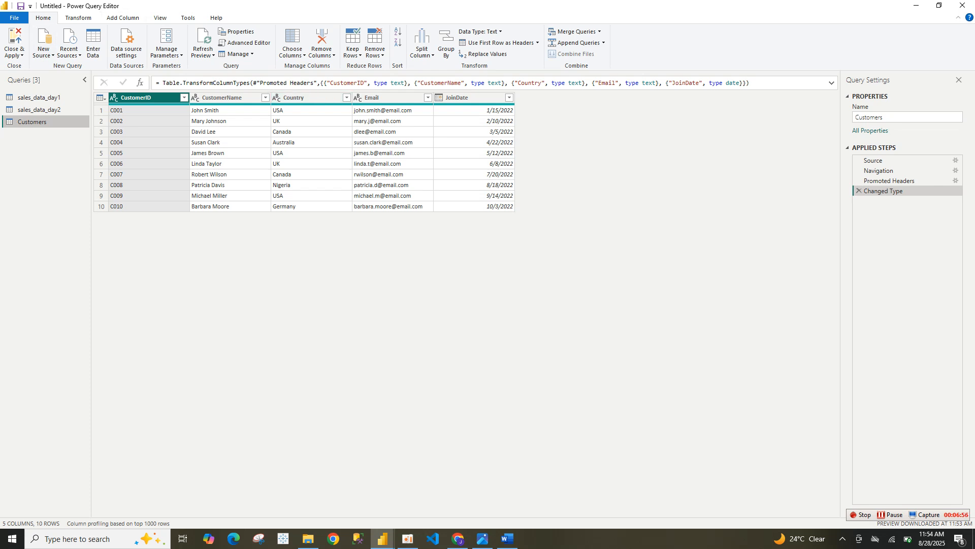
Step: Copy the people.sc.fsu.edu web address of hw_200.csv from the Word document and return to the Power Query Editor
click(507, 538)
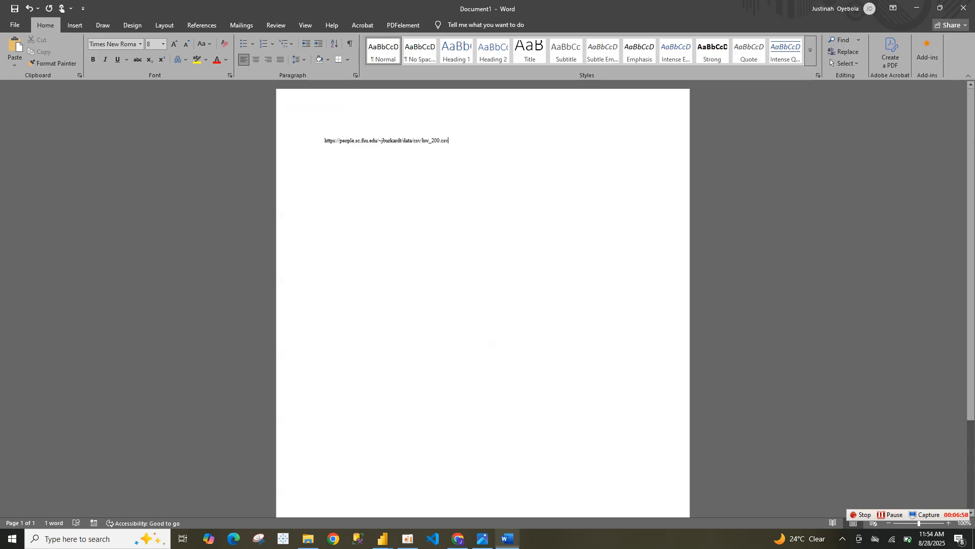
triple_click(386, 140)
key(ctrl+c)
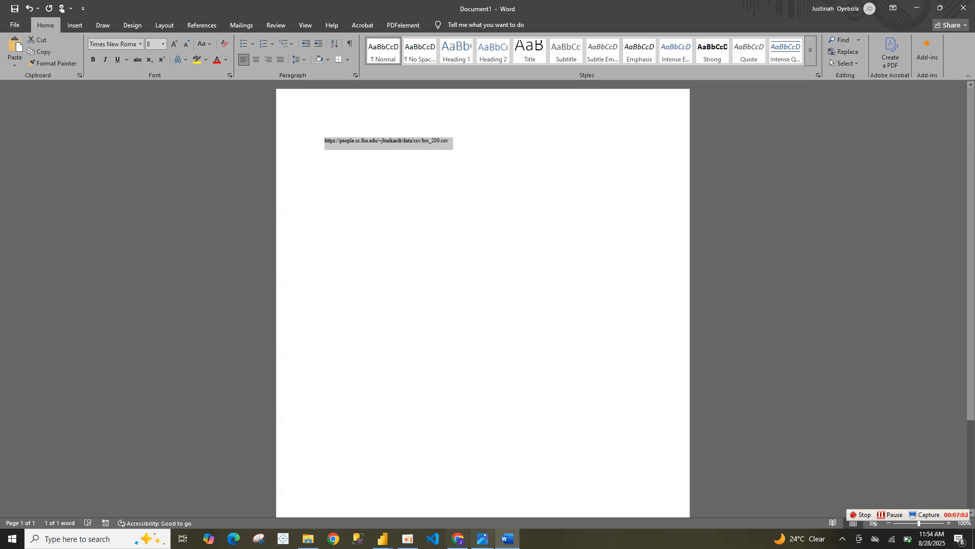
mouse_move(382, 539)
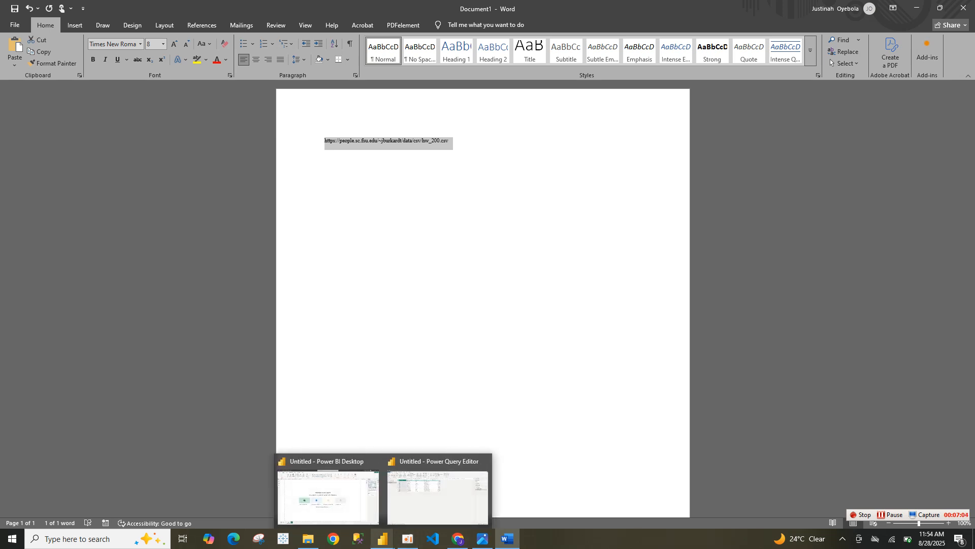
click(436, 488)
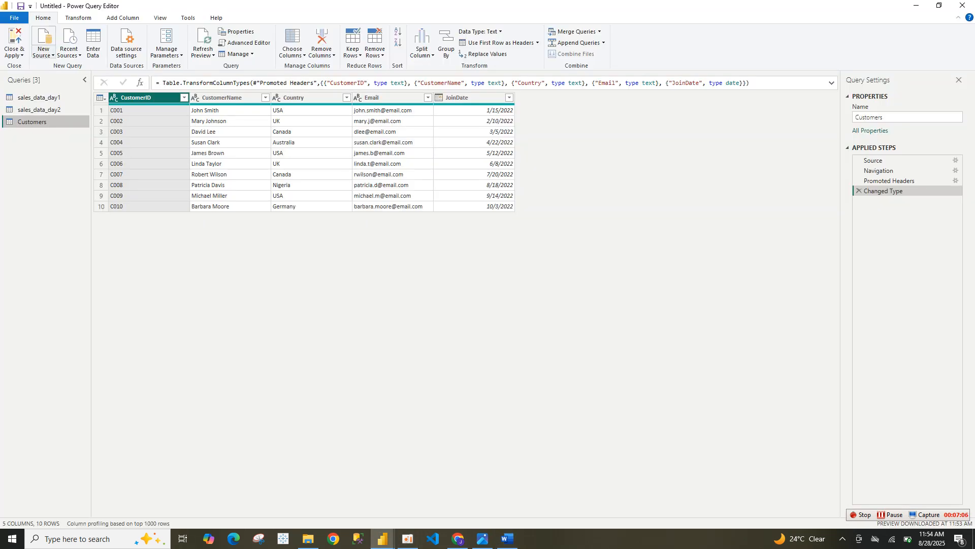
Step: Add a Web source using the copied hw_200.csv address, connect with anonymous access, and load the previewed data as a query
click(43, 52)
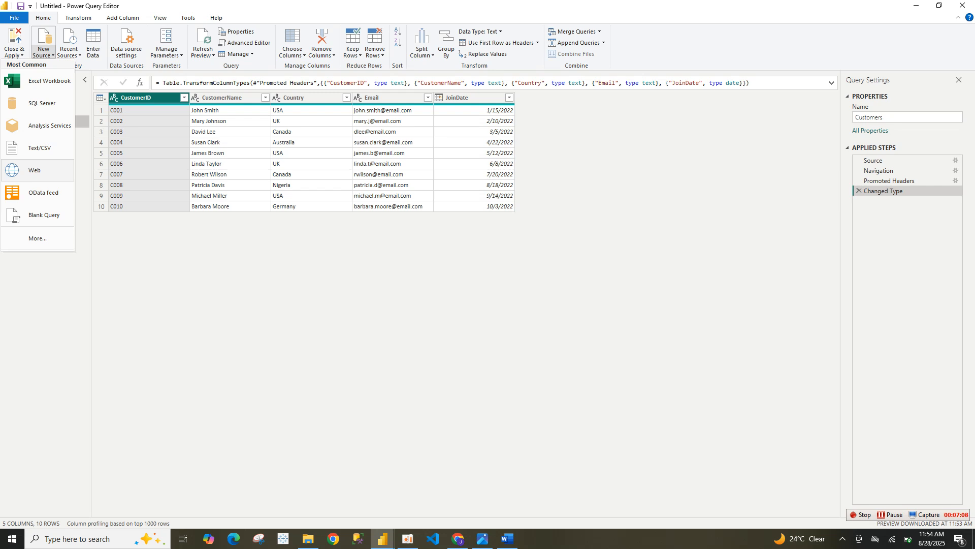
click(44, 215)
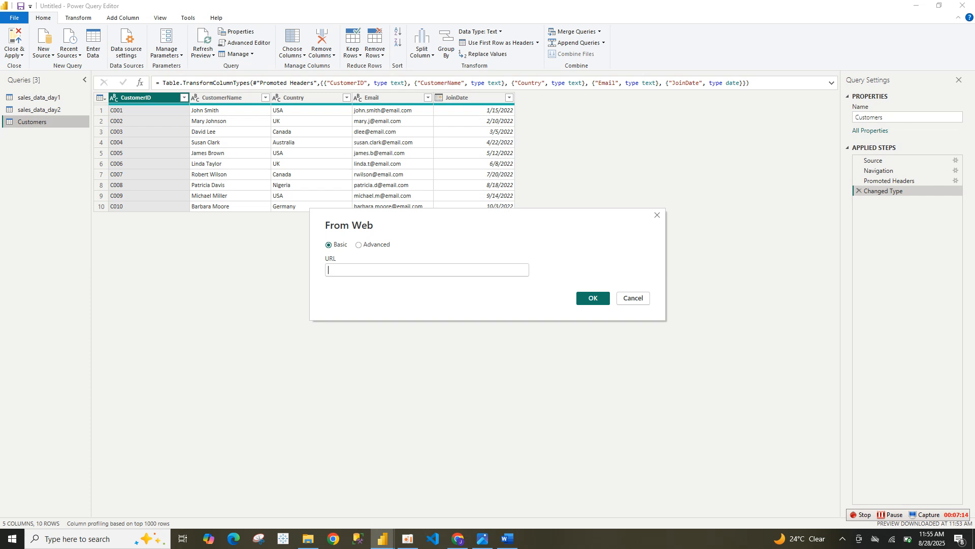
key(ctrl+v)
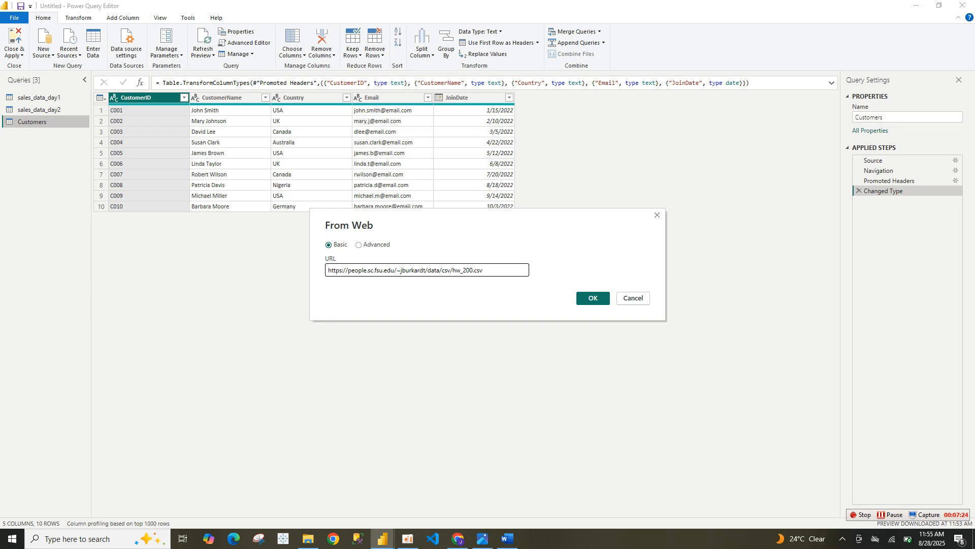
key(Return)
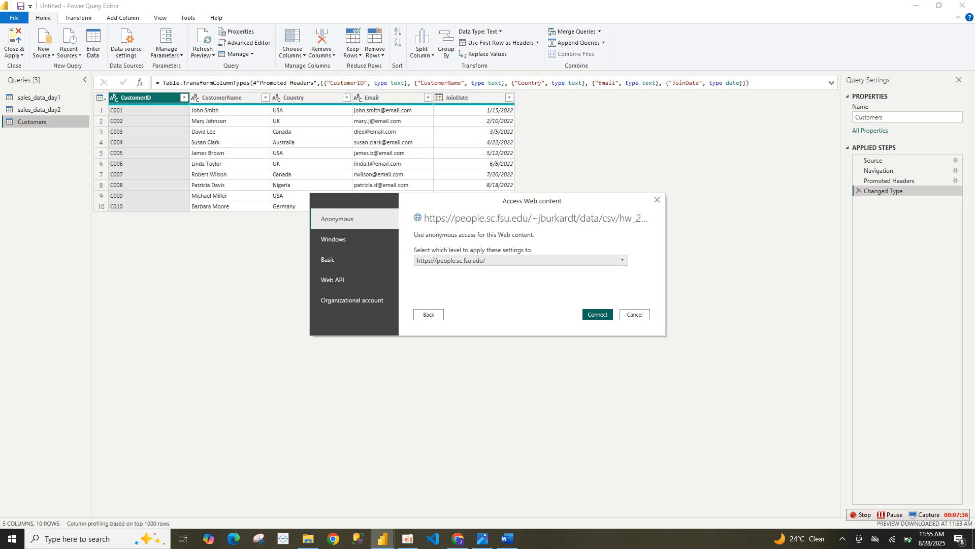
key(Return)
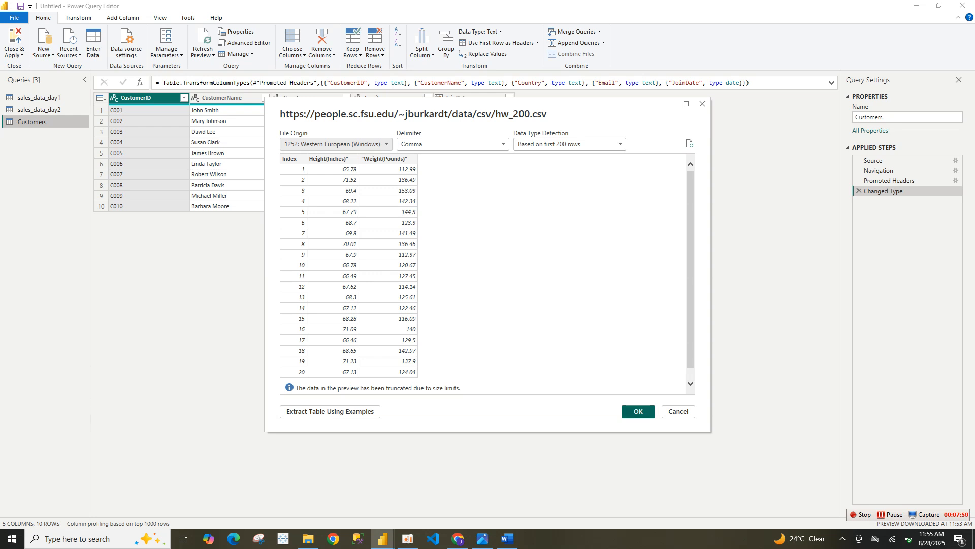
click(638, 411)
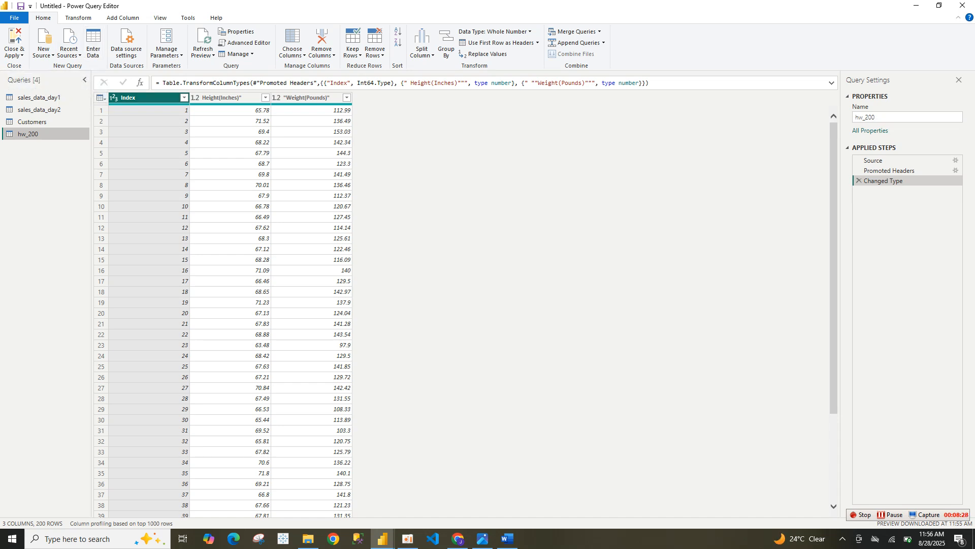
Step: Start a manually entered table and fill its first row with a person's first name, 30 and female across three columns
click(93, 45)
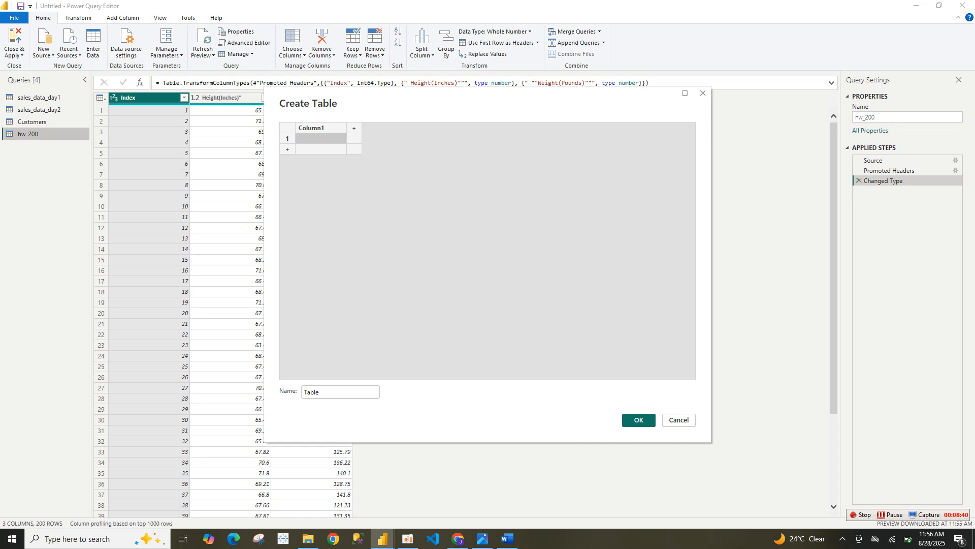
text(oye)
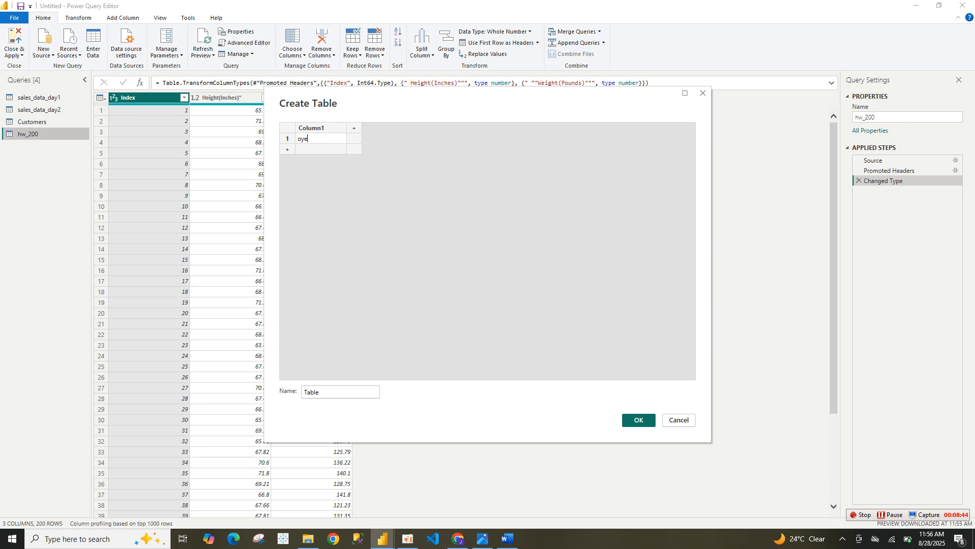
key(Tab)
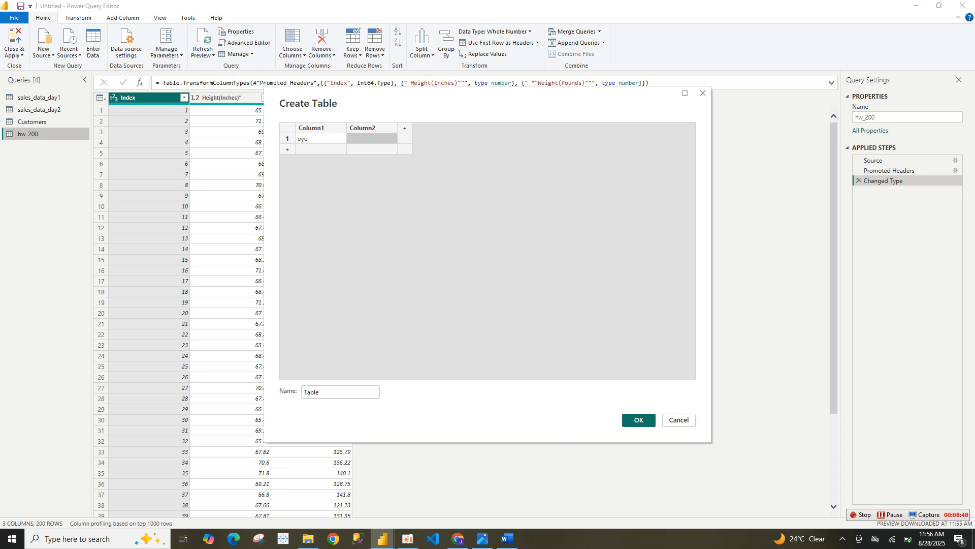
text(30)
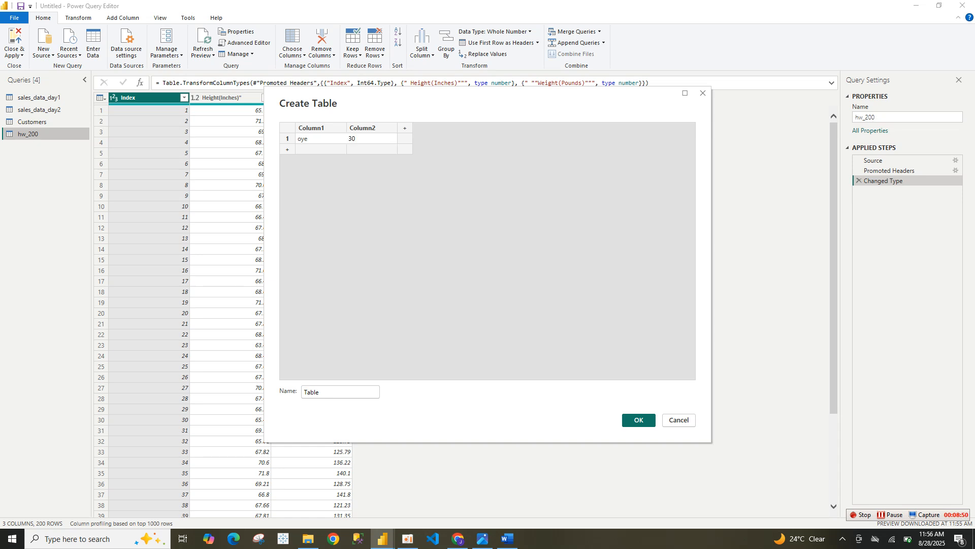
key(Tab)
text(f)
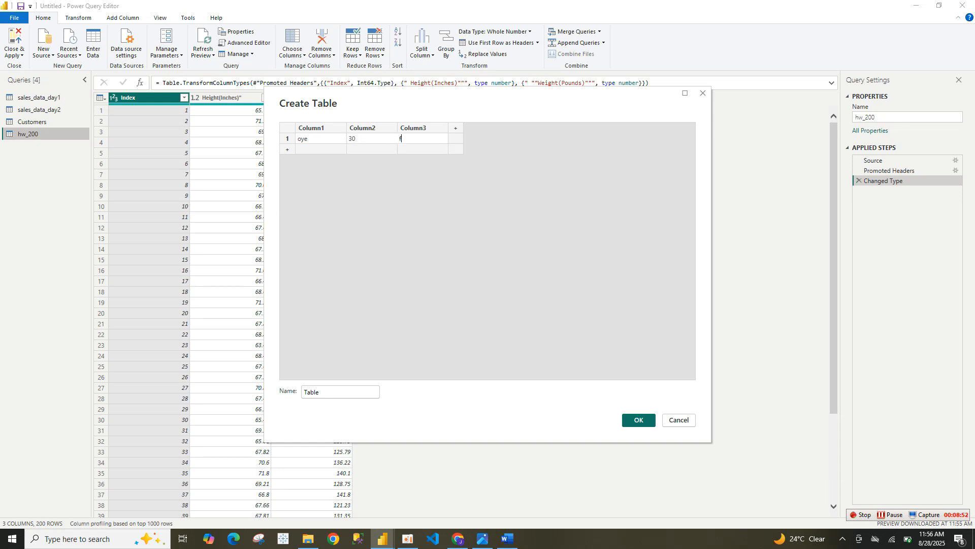
text(emale)
key(Return)
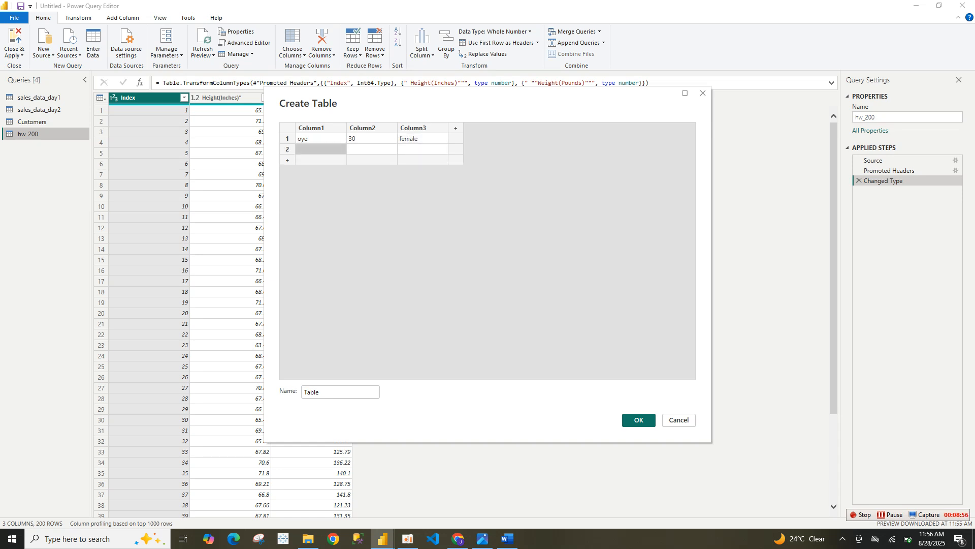
Step: Fill the second row with another person's first name, 1 and Male, and create the table as a query
text(Kiitan)
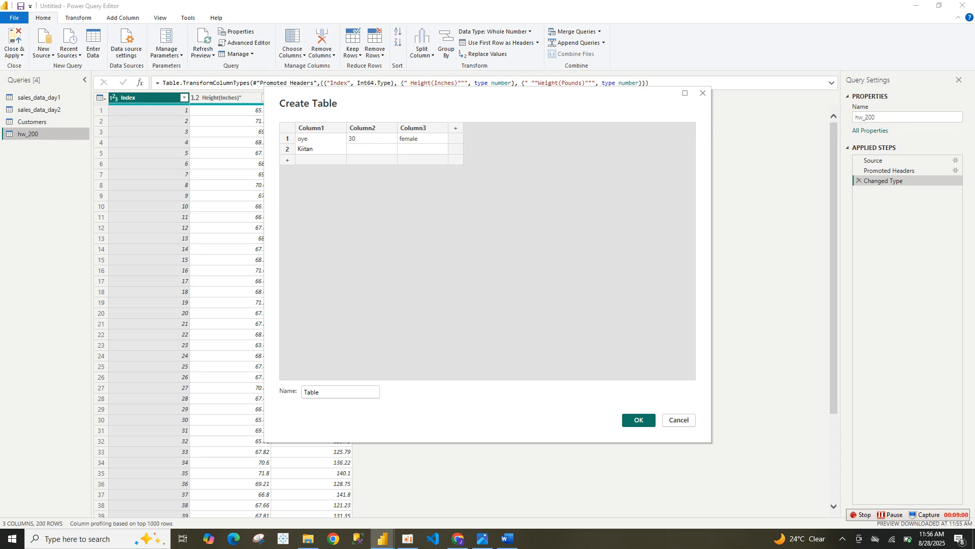
click(372, 148)
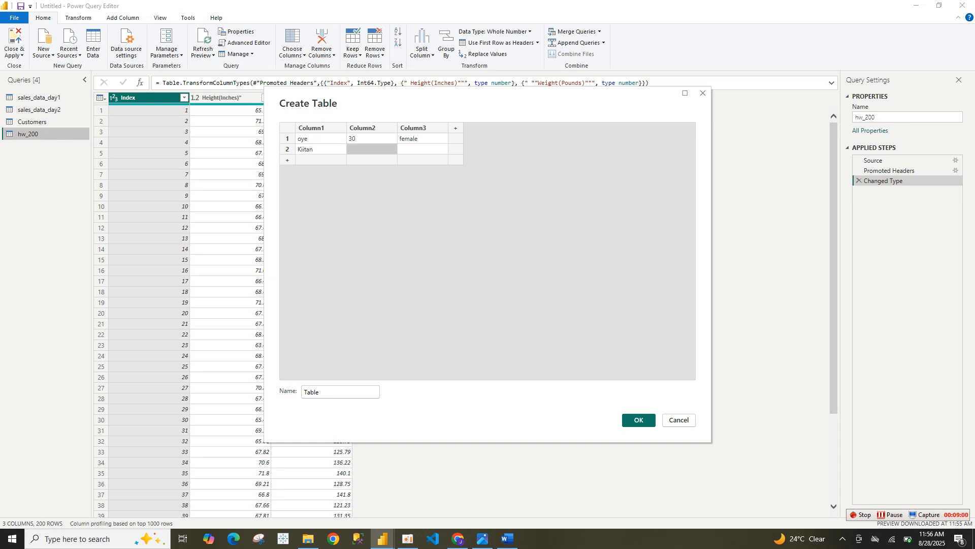
text(1)
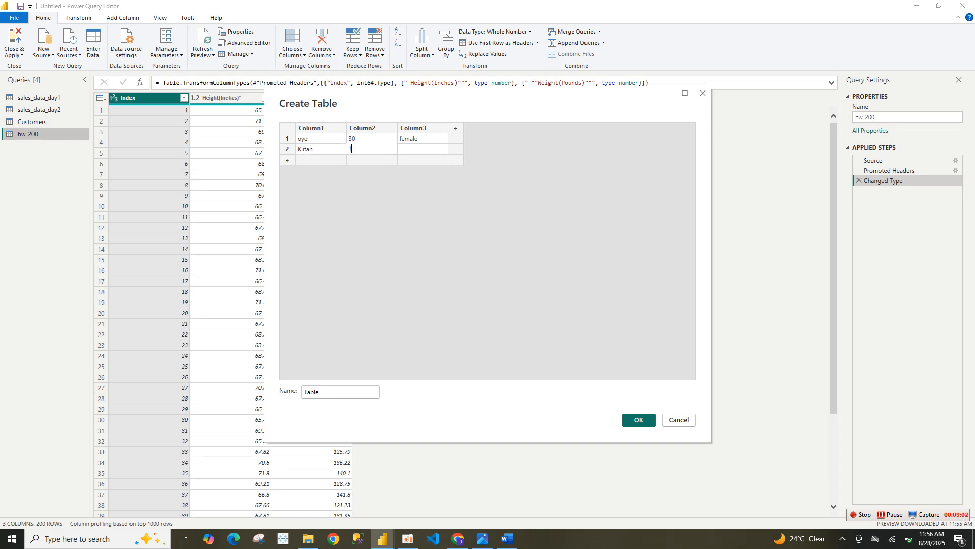
click(423, 149)
text(Male)
key(Return)
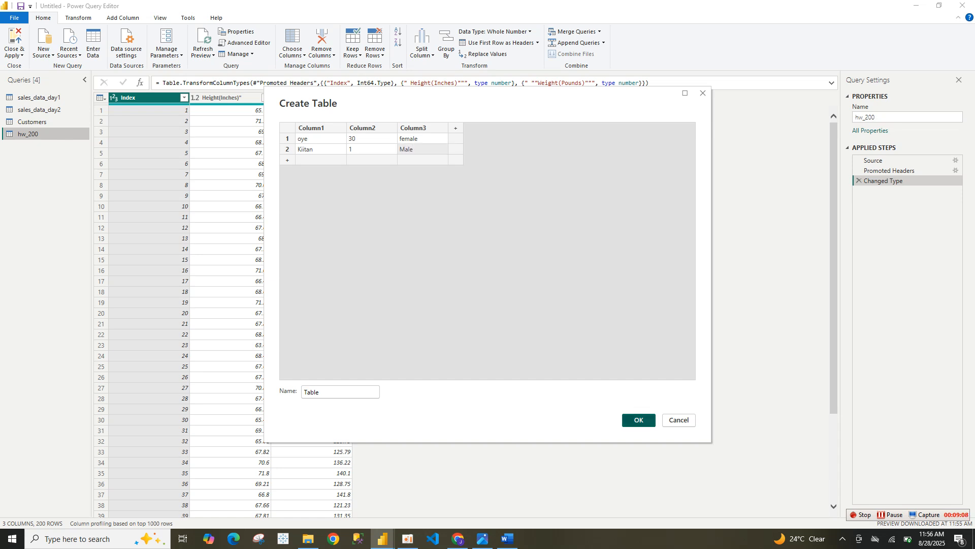
key(Return)
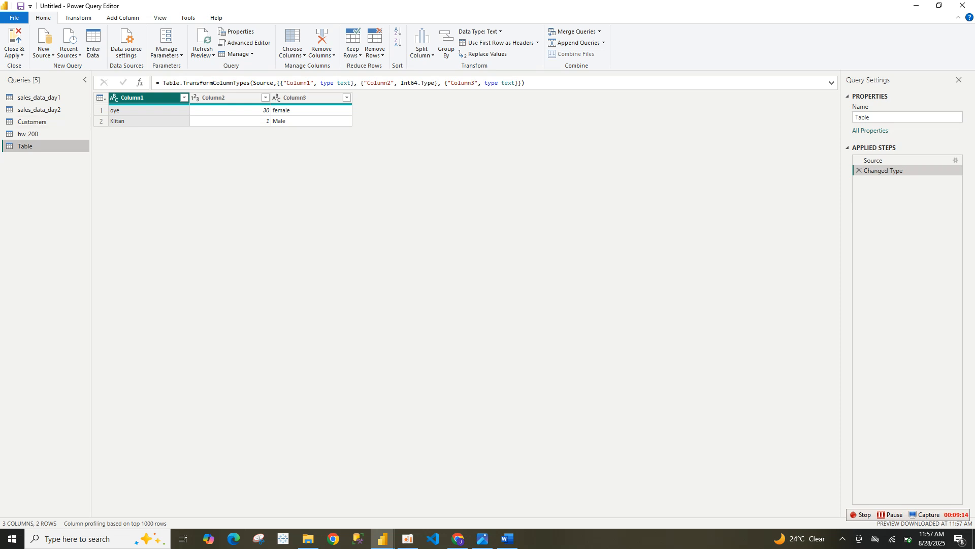
Step: Rename the new table's Column1 as Name and Column2 as age
click(228, 98)
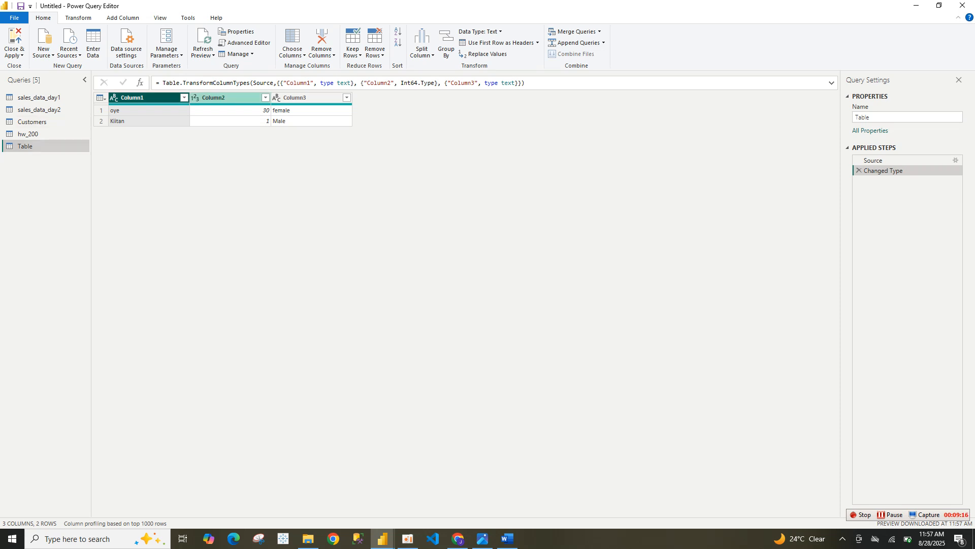
click(132, 98)
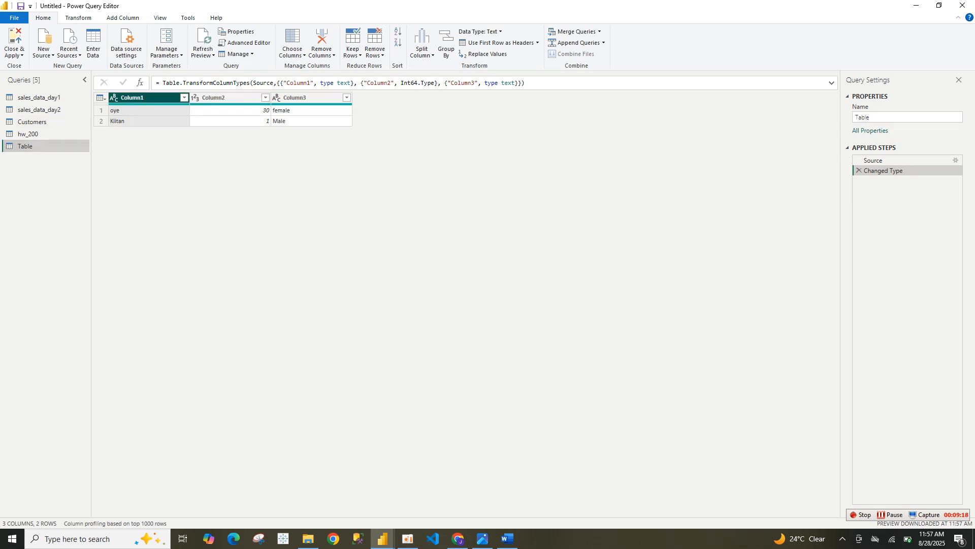
key(F2)
text(Name)
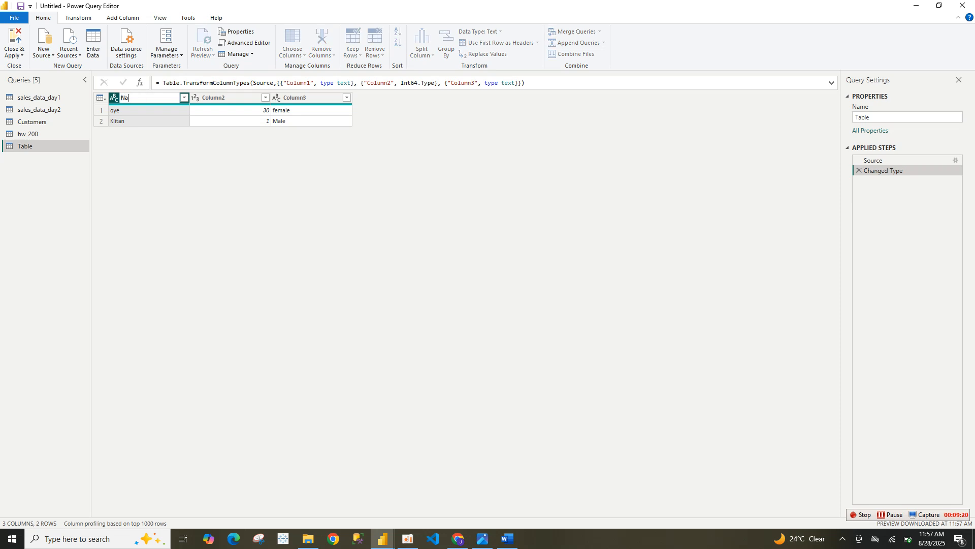
key(Return)
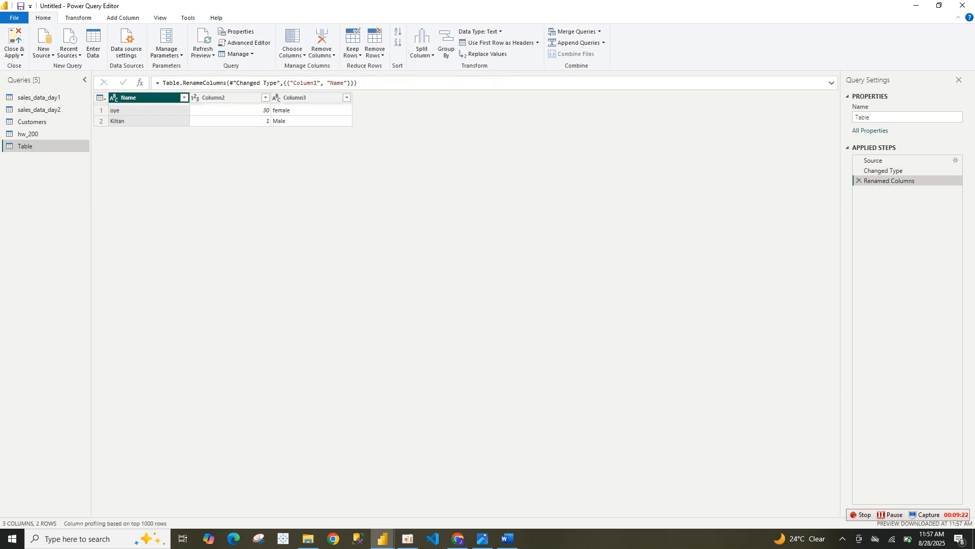
click(224, 97)
key(F2)
text(age)
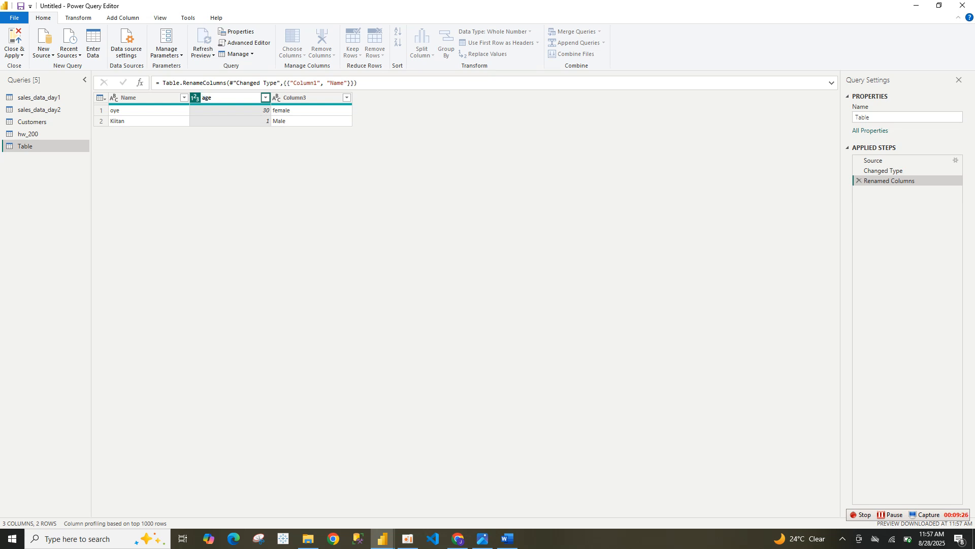
click(305, 98)
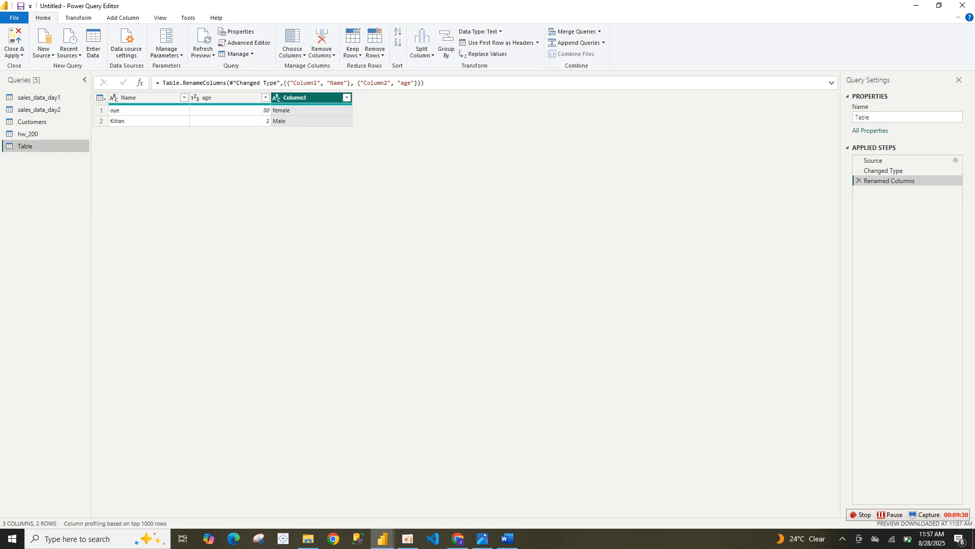
Step: Rename the manually entered Table query as data
right_click(36, 146)
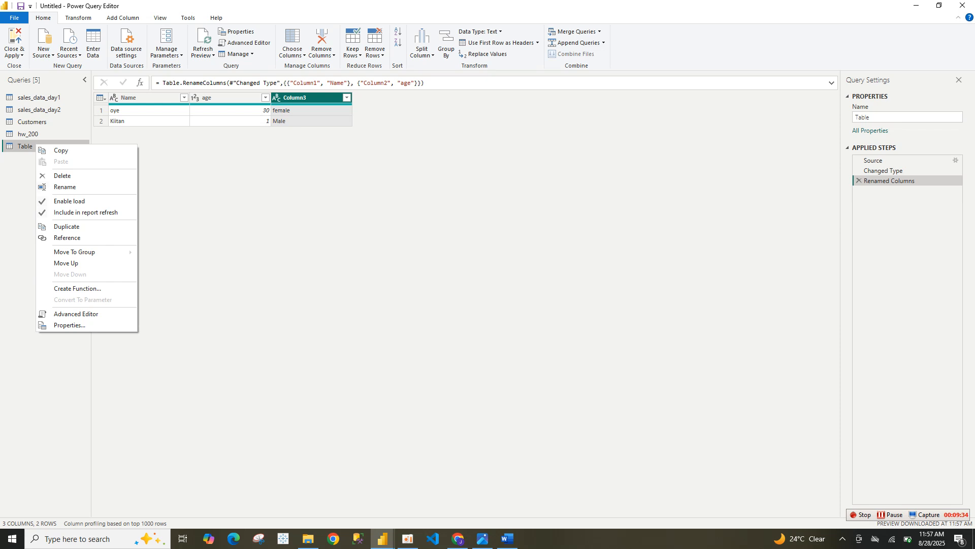
click(65, 187)
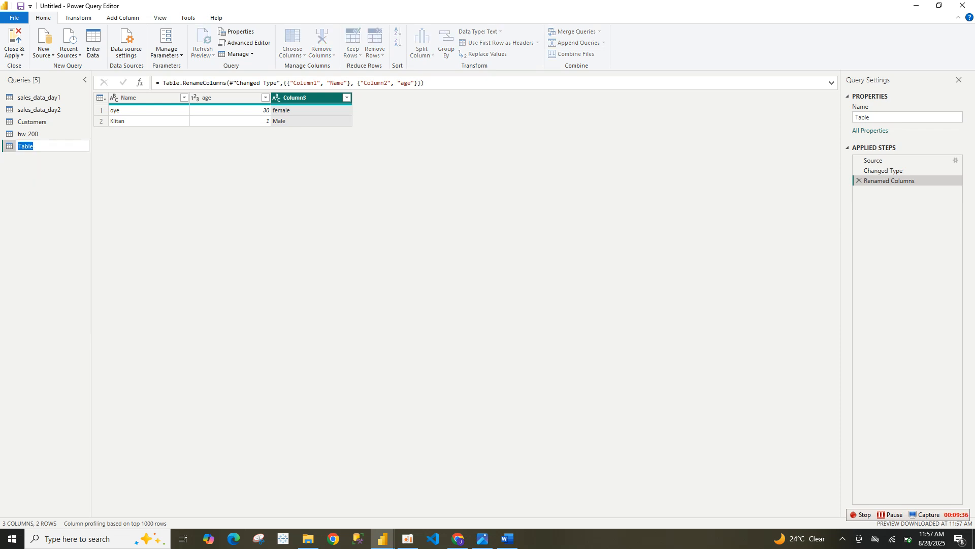
text(data)
key(Return)
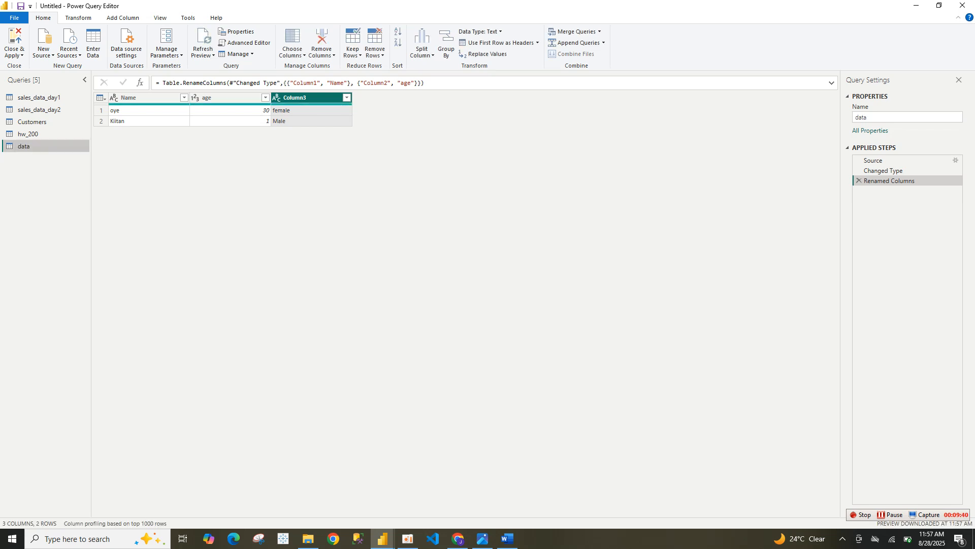